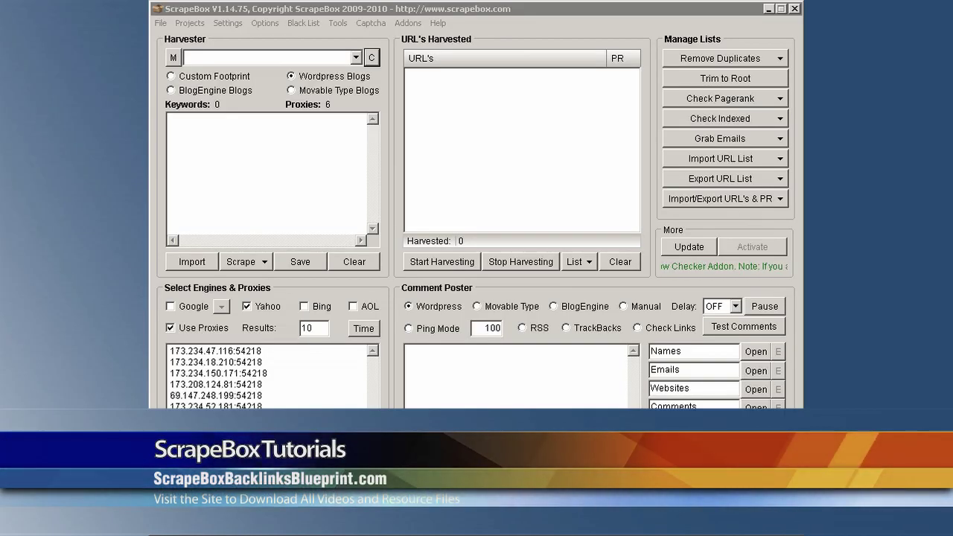
Step: Choose the footprint "You can leave a response, or trackback" for the harvester and enter the keywords Movies TV and Music Industry
click(355, 57)
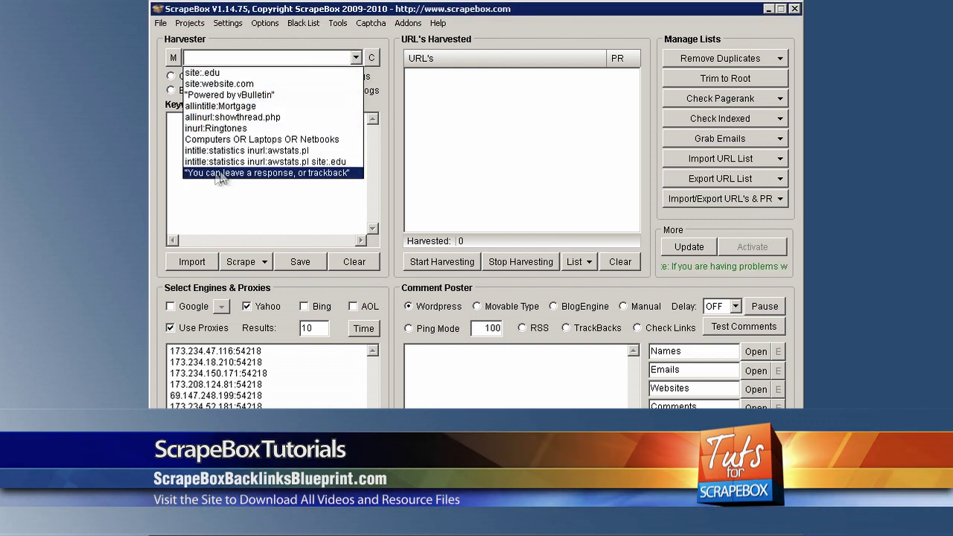
click(274, 174)
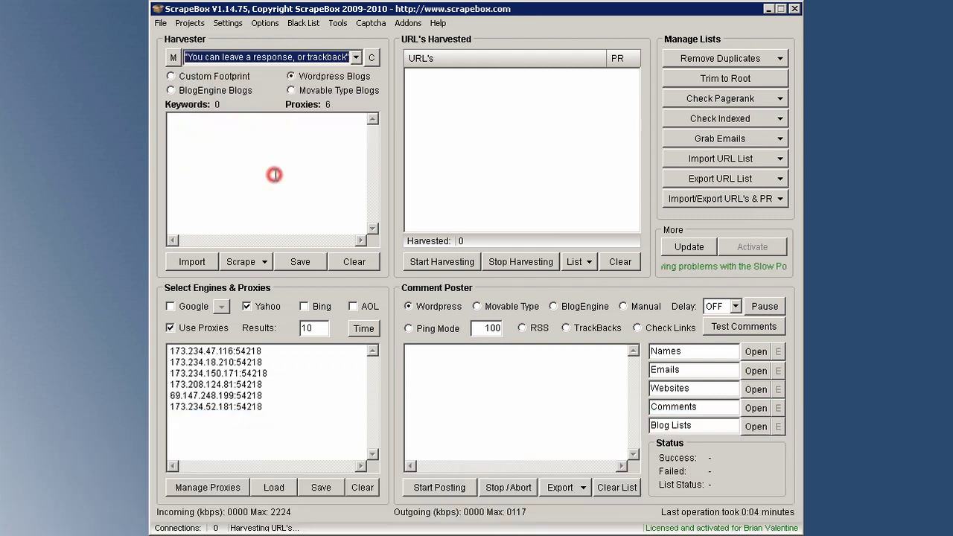
click(211, 140)
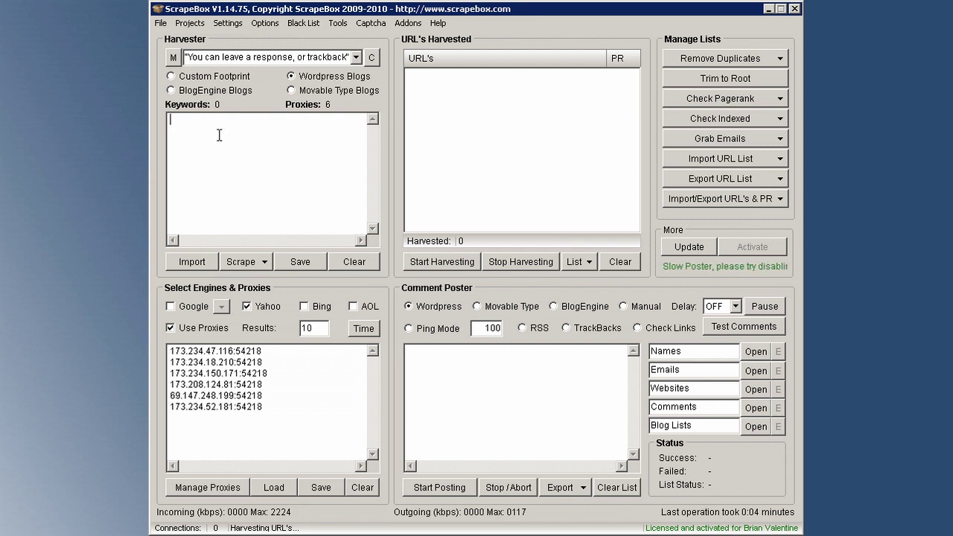
text(Movies TV Music Industry)
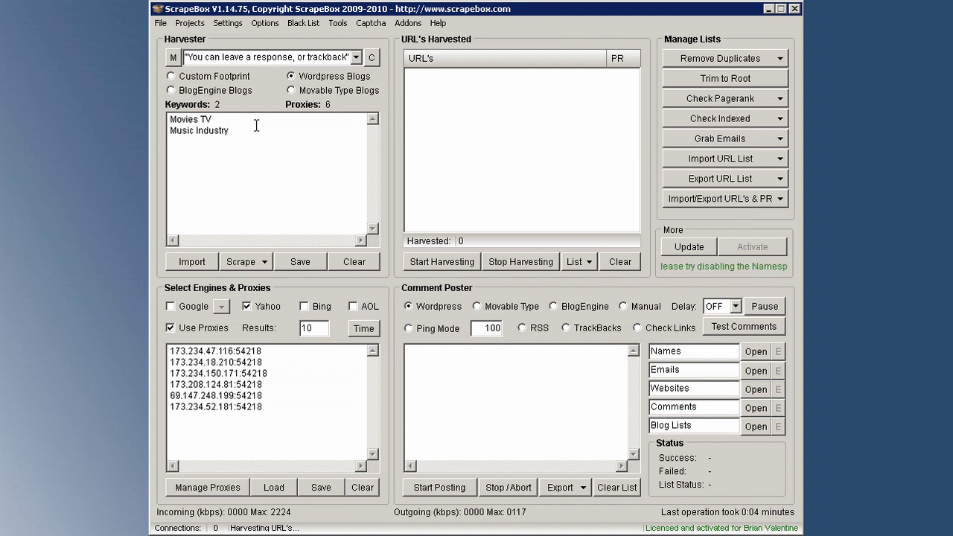
Step: Harvest Wordpress Blogs URLs for the two keywords and dismiss the harvest statistics
click(290, 76)
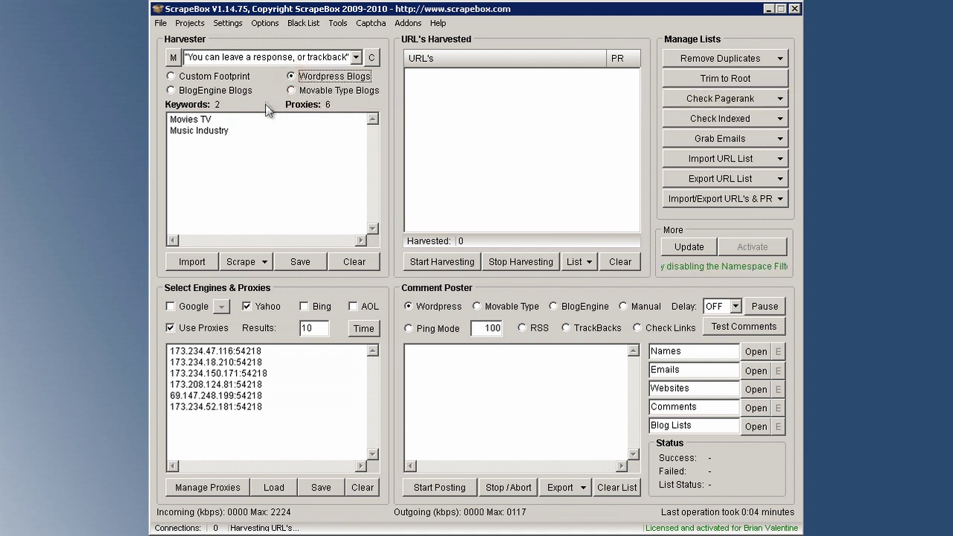
click(260, 132)
click(424, 261)
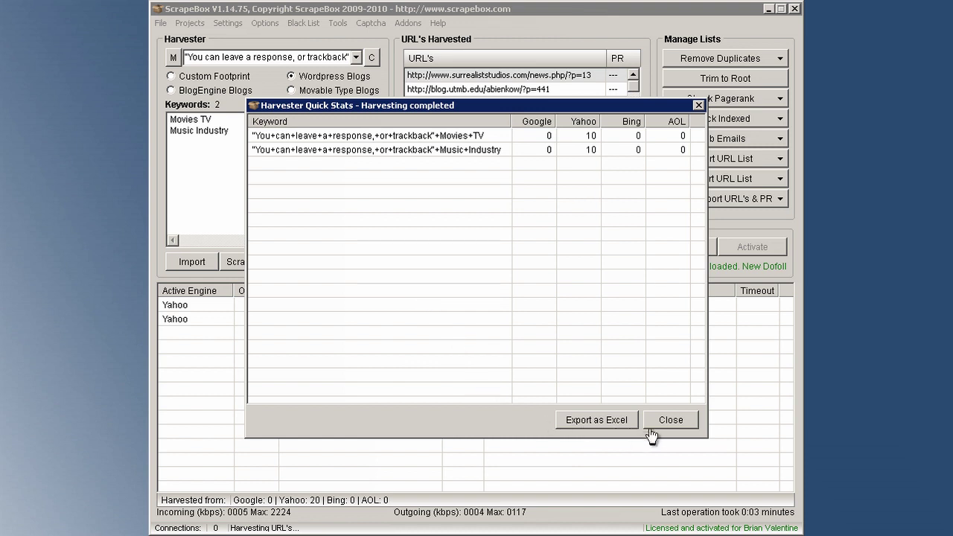
click(669, 422)
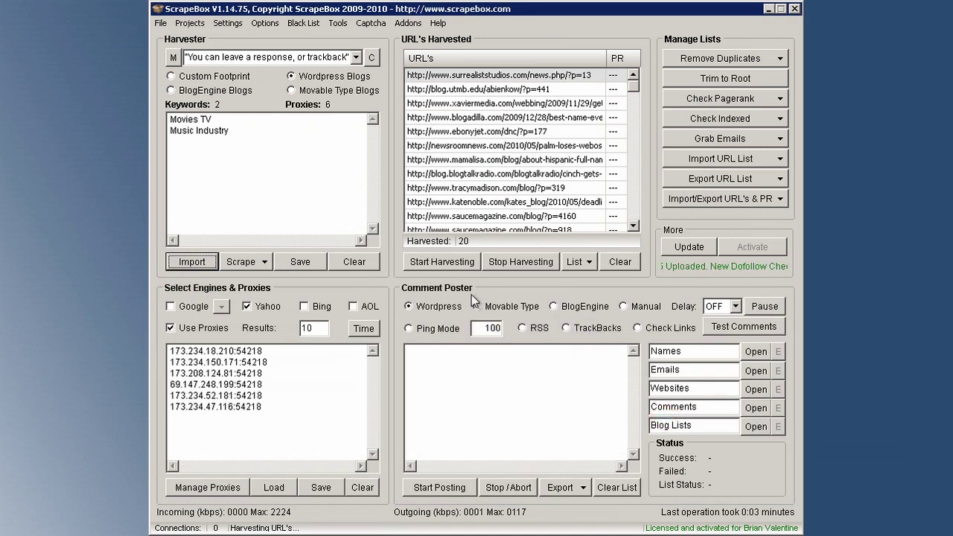
Step: Remove all duplicate domains from the harvested URL list
click(697, 59)
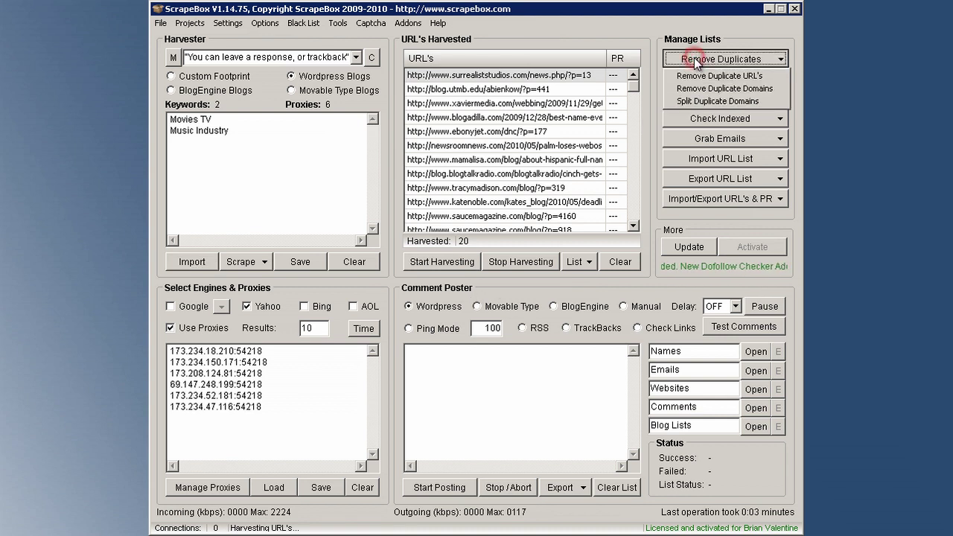
click(700, 89)
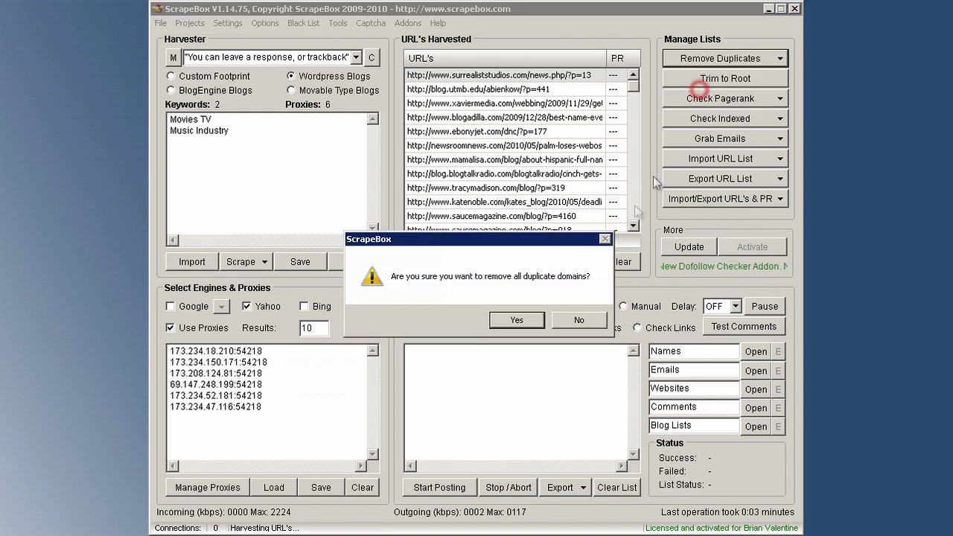
click(504, 325)
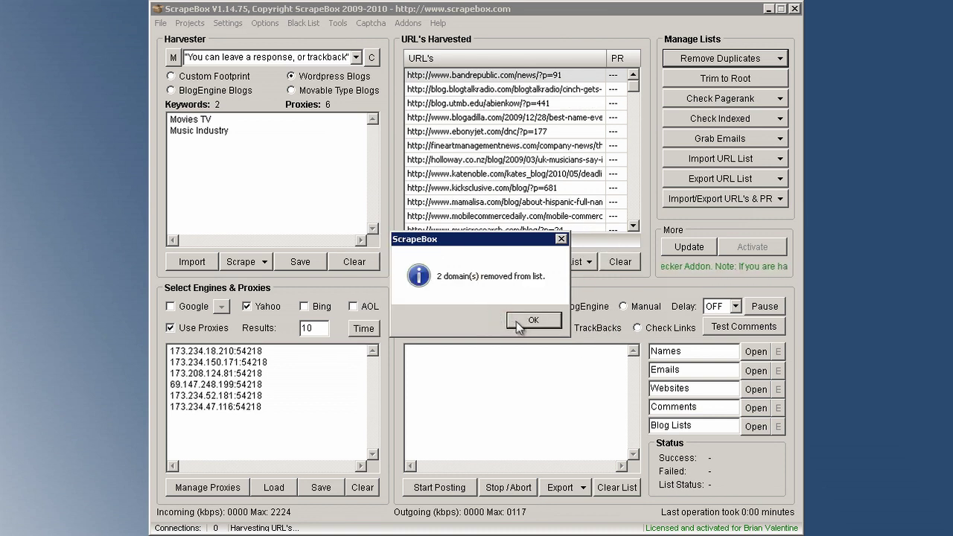
click(530, 321)
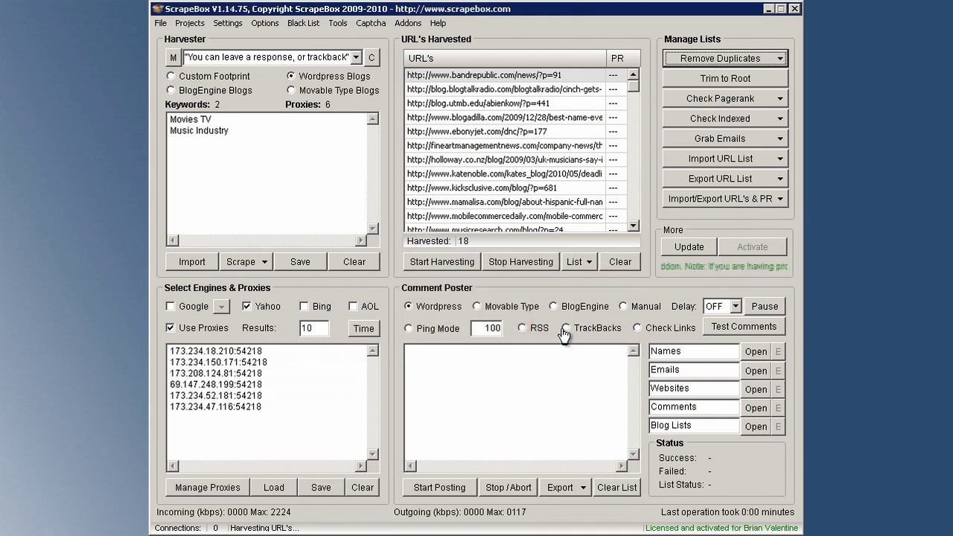
Step: Set the comment poster to TrackBacks mode and load the Your-Blogs file from the Trackbacks folder as the blogs to promote
click(565, 329)
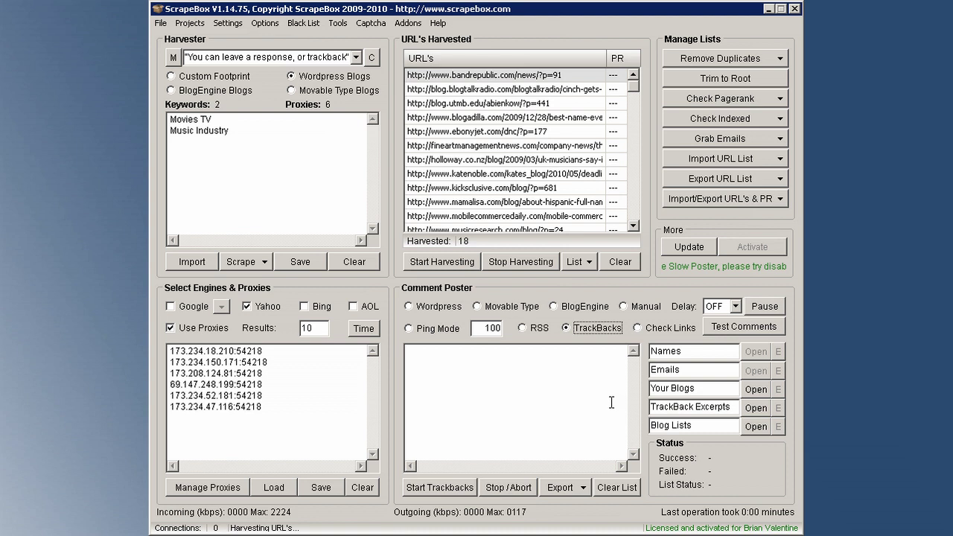
click(756, 388)
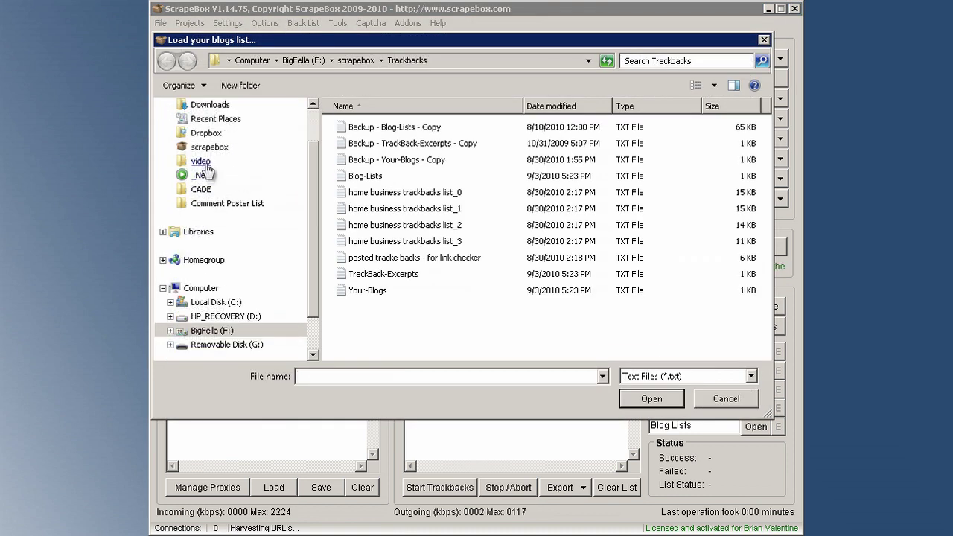
click(203, 147)
double_click(366, 340)
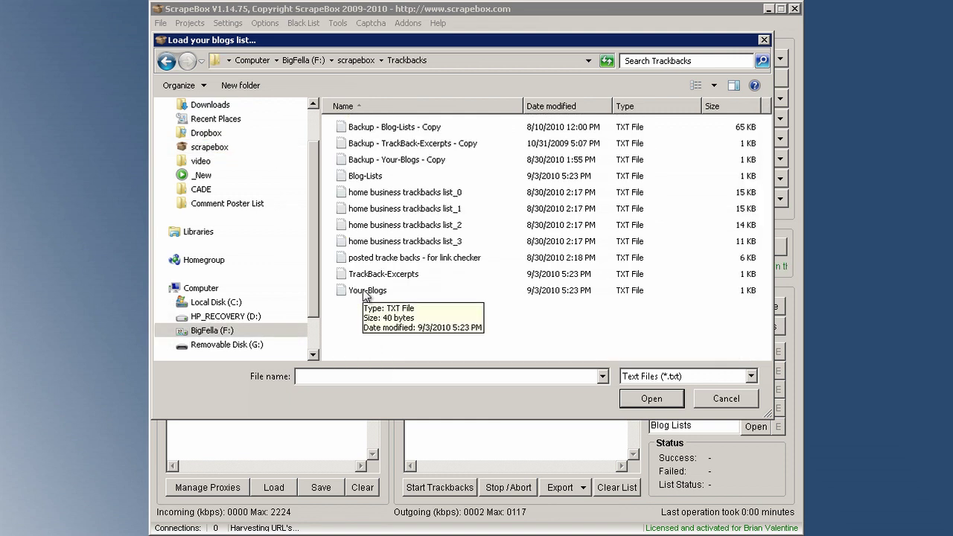
double_click(366, 291)
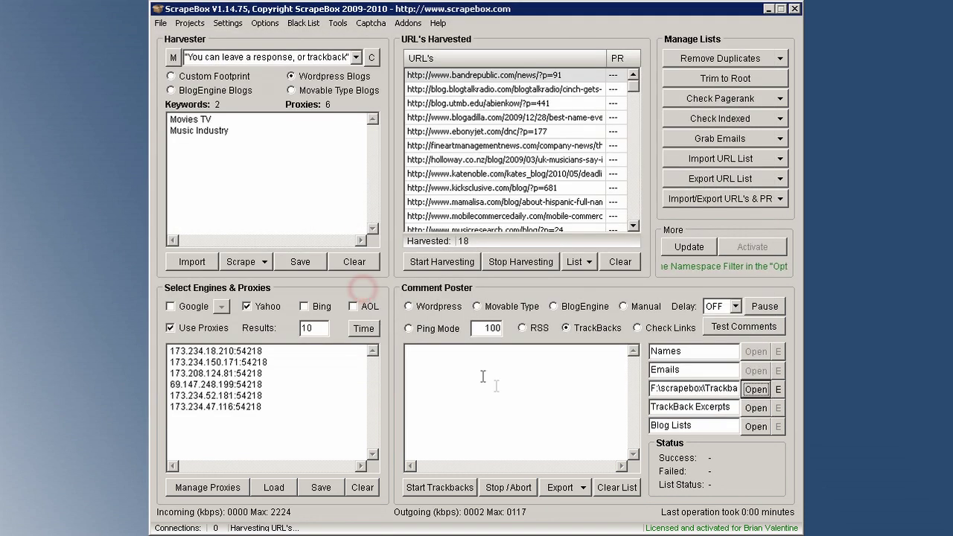
Step: Load the TrackBack-Excerpts file as the trackback excerpts
click(756, 408)
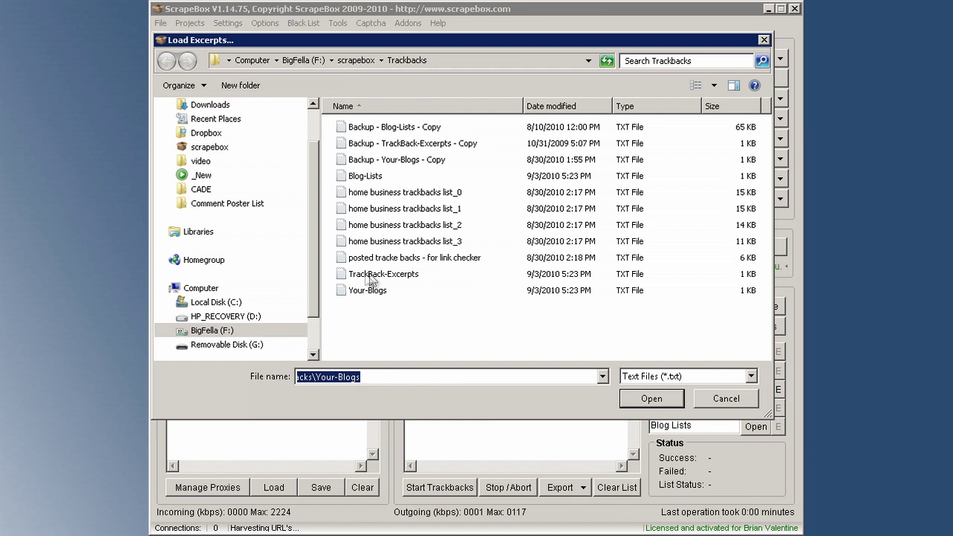
click(345, 275)
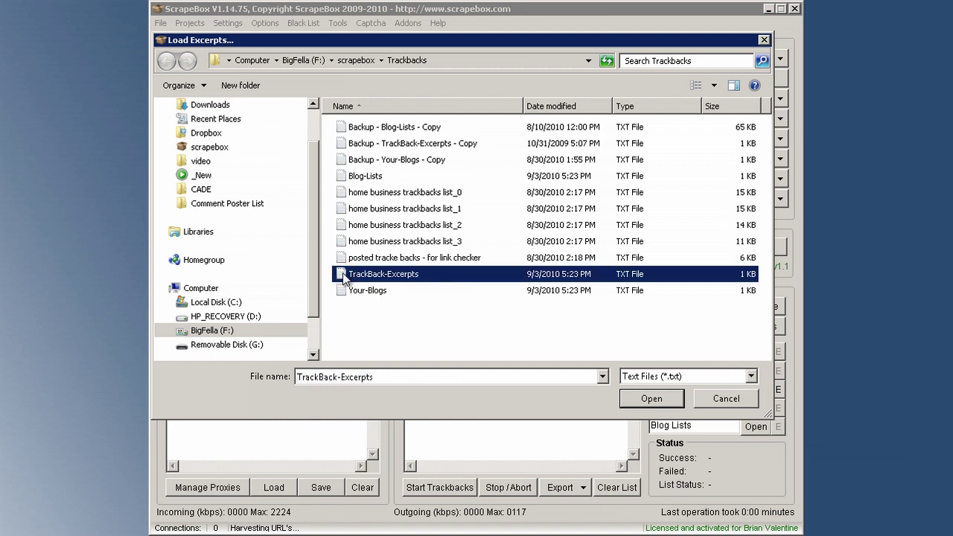
double_click(345, 275)
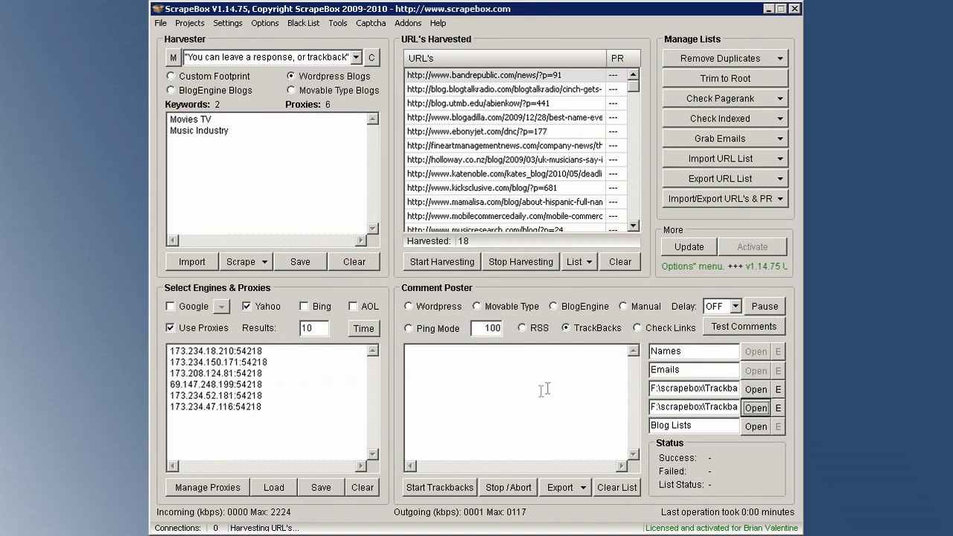
Step: Load the Blog-Lists file as the list of target blogs
click(755, 427)
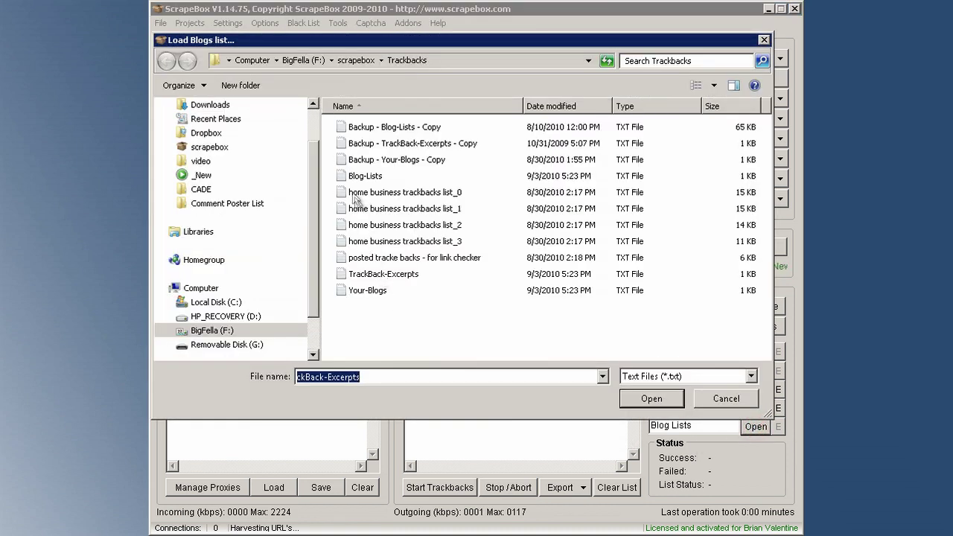
double_click(349, 178)
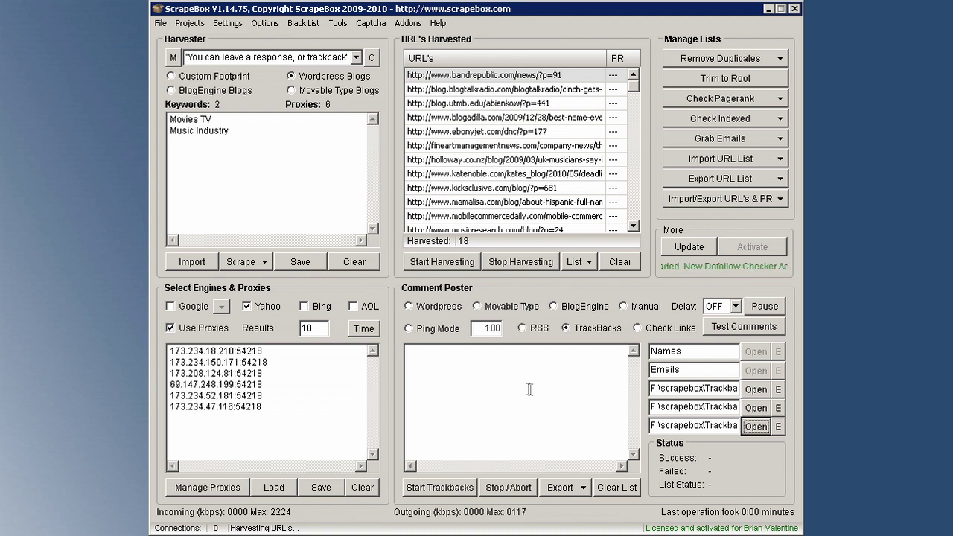
click(579, 405)
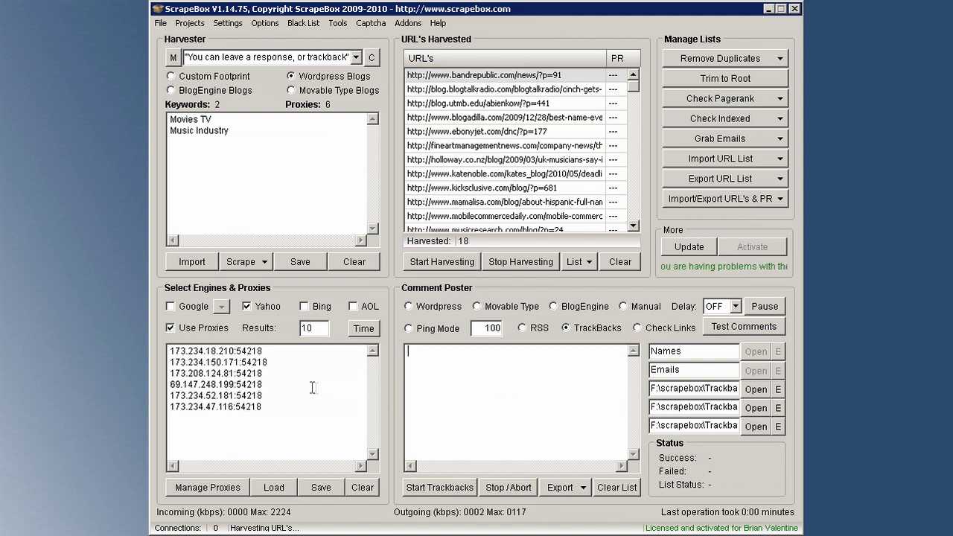
Step: Insert the line "Arts Title Test" above the URL in the Your-Blogs list and apply the edit
click(778, 389)
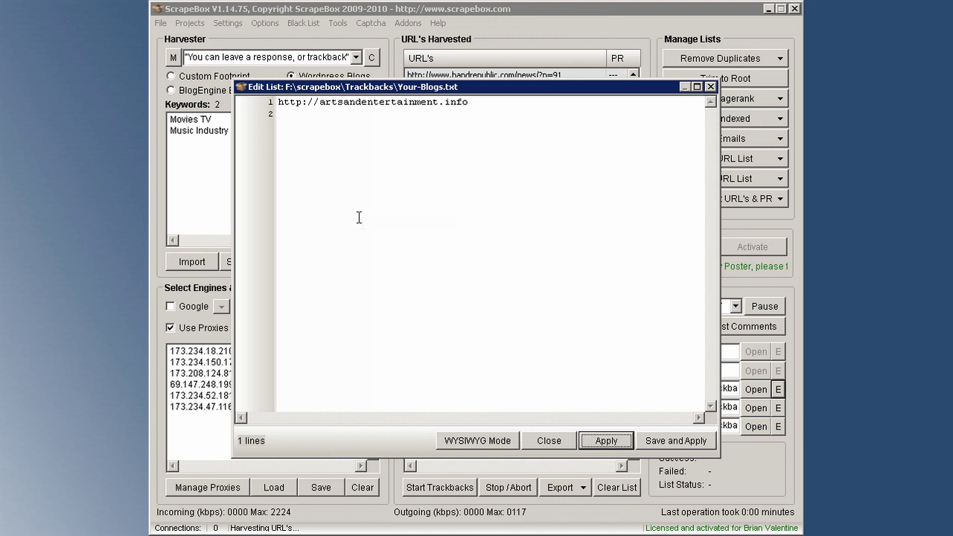
click(281, 102)
key(Return)
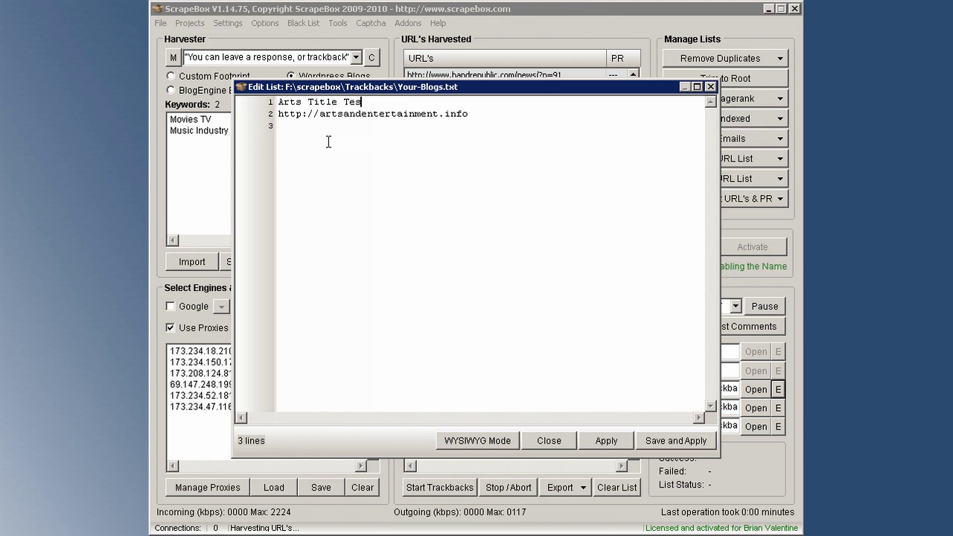
double_click(330, 114)
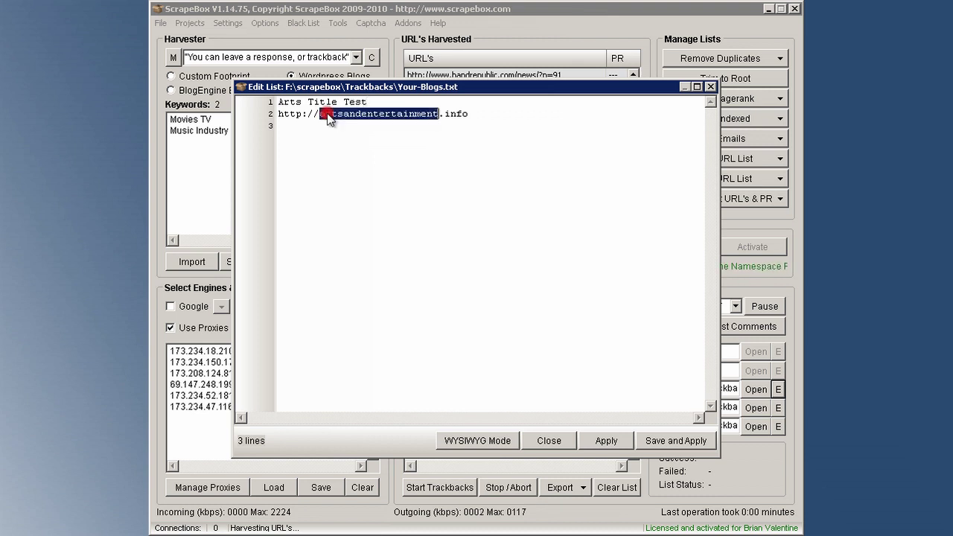
click(341, 128)
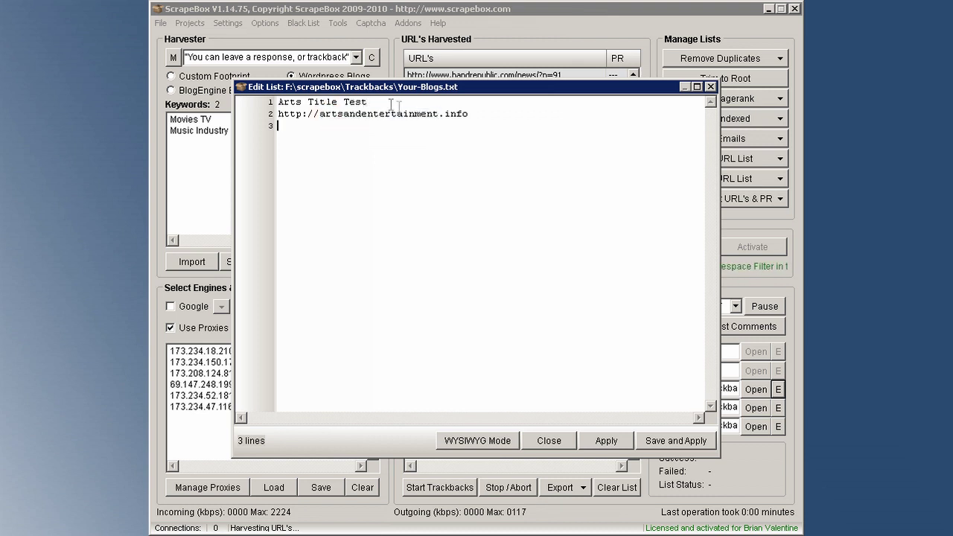
drag(472, 113, 319, 113)
click(335, 126)
click(606, 441)
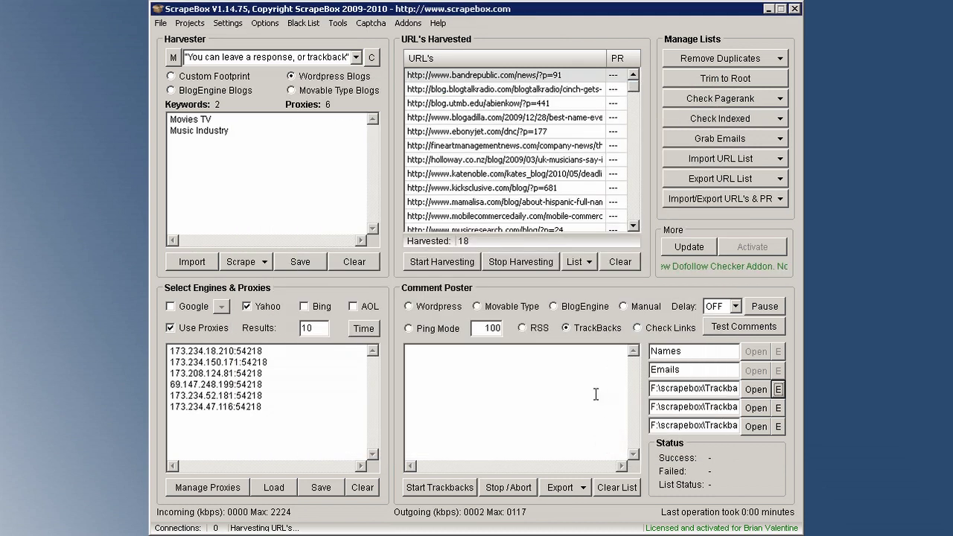
Step: Reopen the Your-Blogs list to review its title and URL lines, and close it again
click(778, 389)
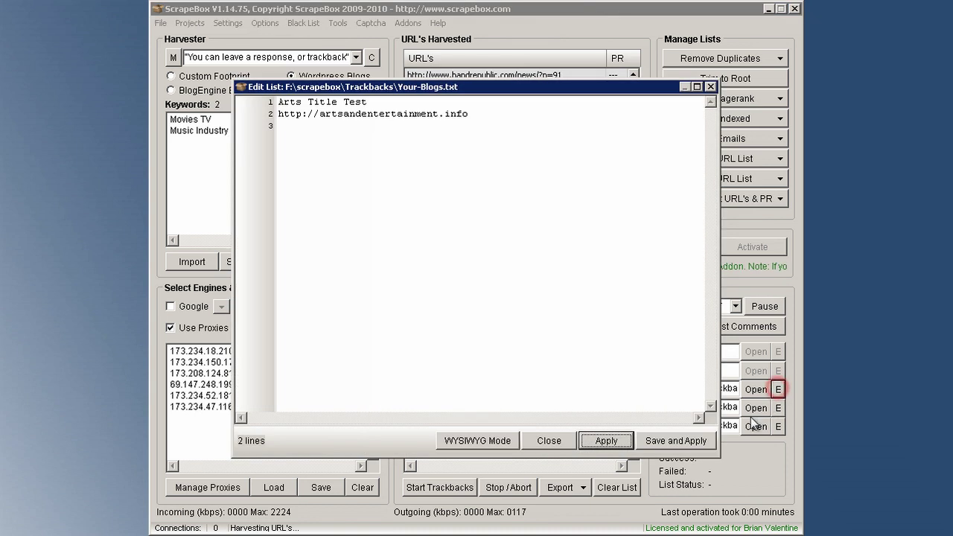
click(615, 394)
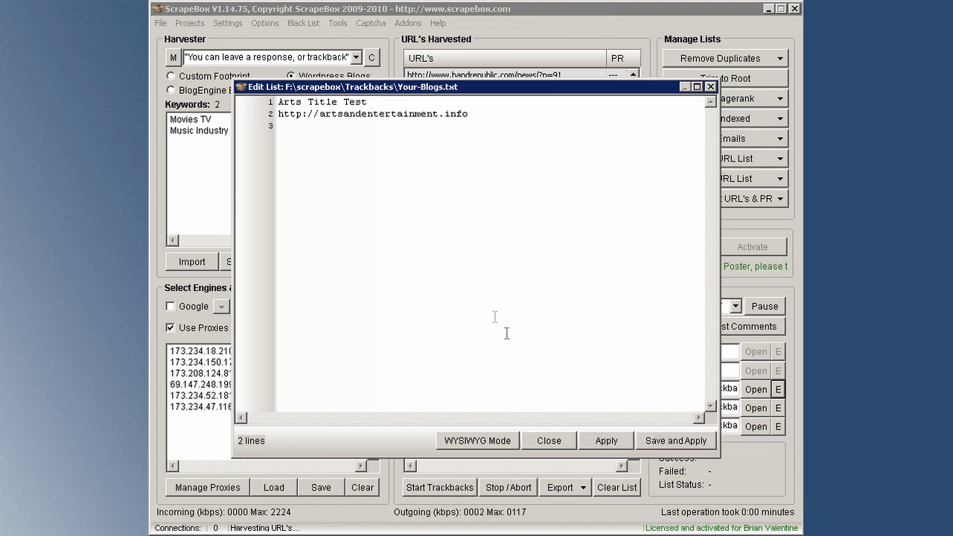
click(596, 443)
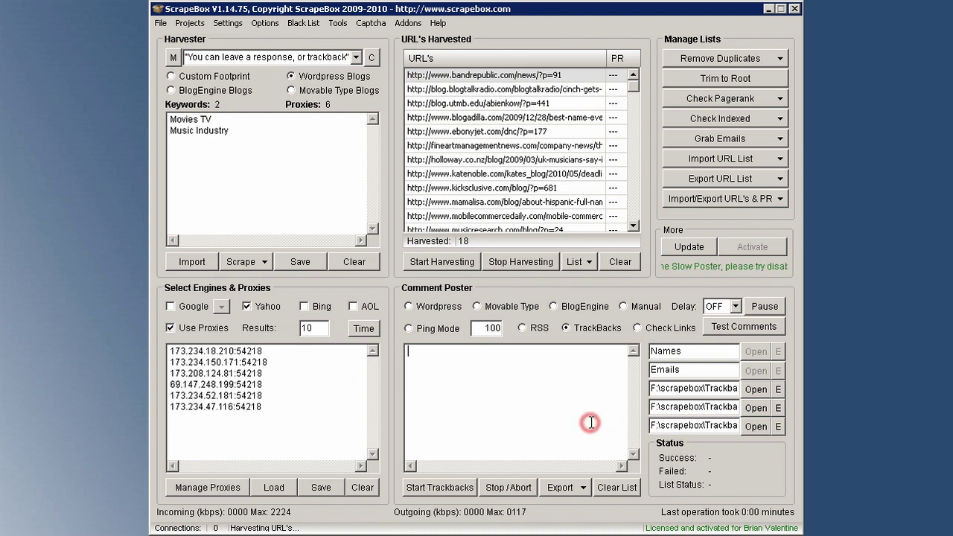
Step: Insert the line "Title of Related Posts Test" above the existing excerpt in the TrackBack-Excerpts list and review the excerpt's {great|good} spin syntax
click(778, 408)
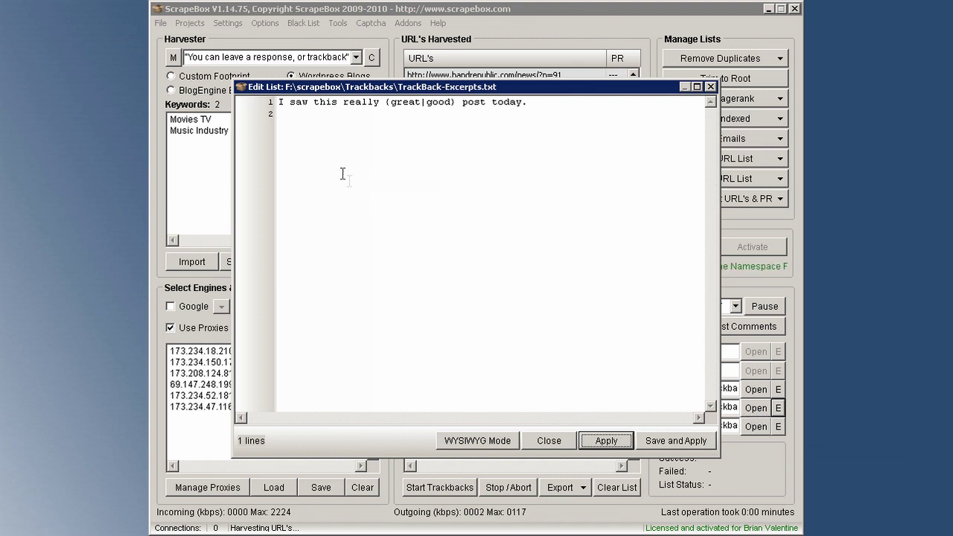
click(280, 102)
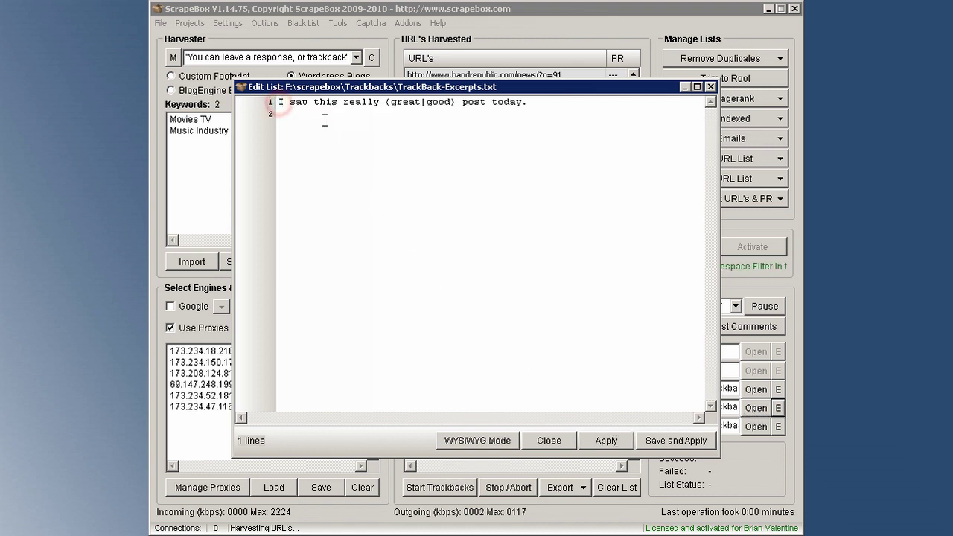
key(Return)
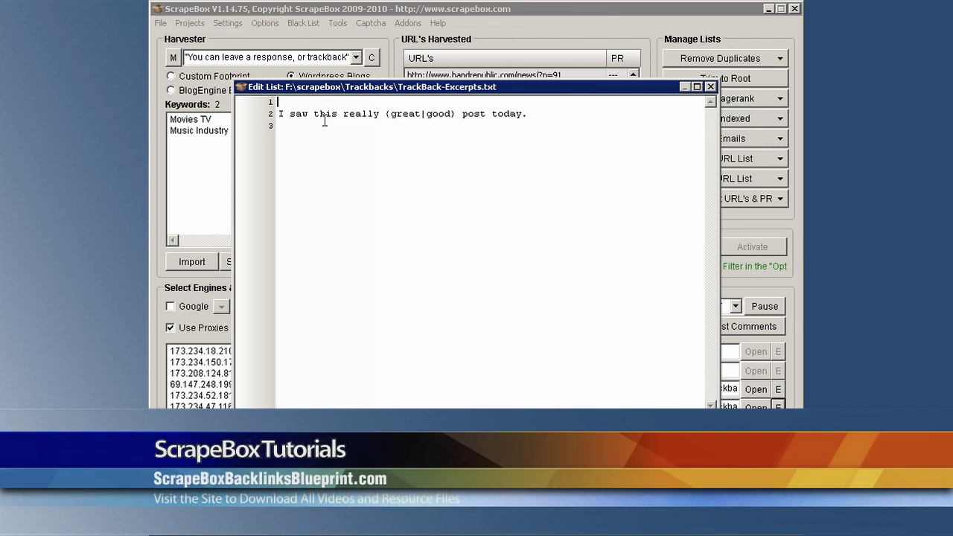
text(Title of)
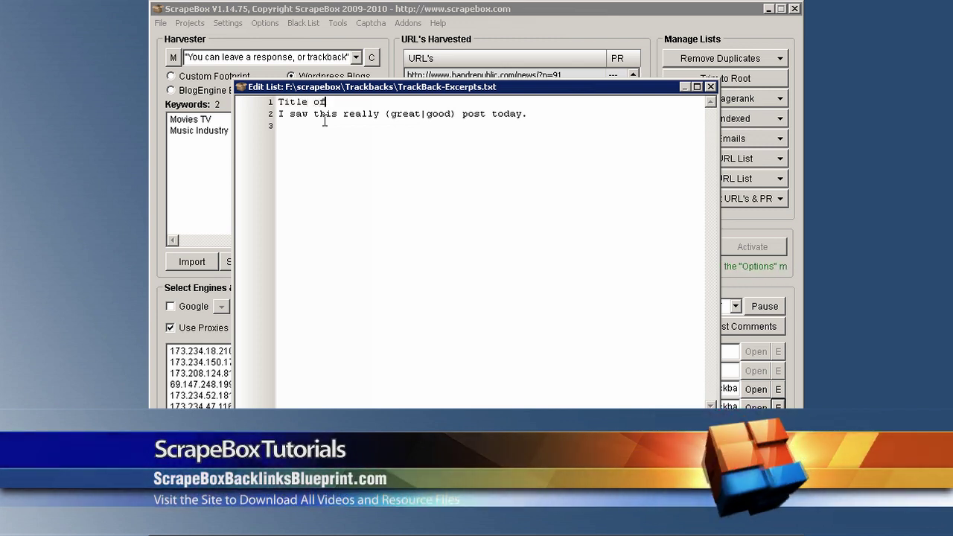
text( Related P)
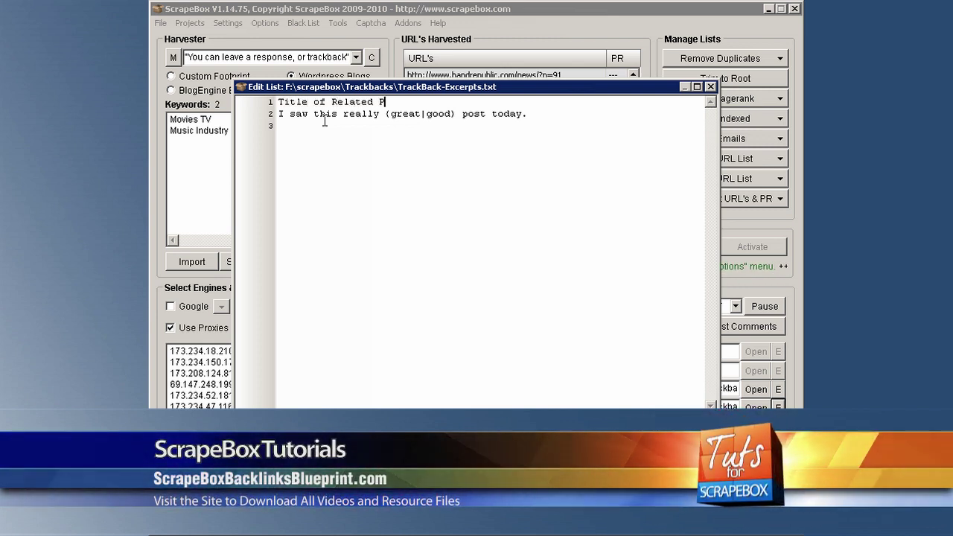
text(osts Test)
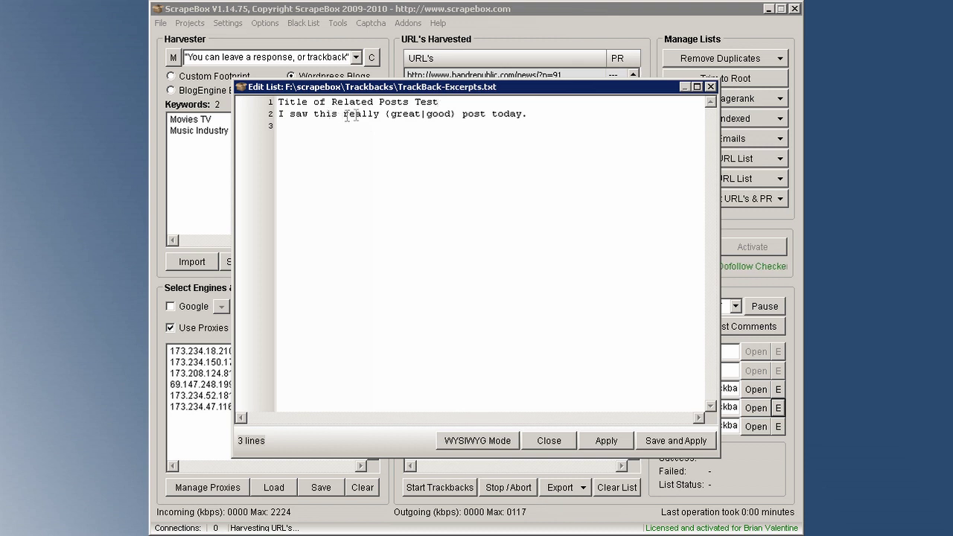
drag(386, 113, 455, 113)
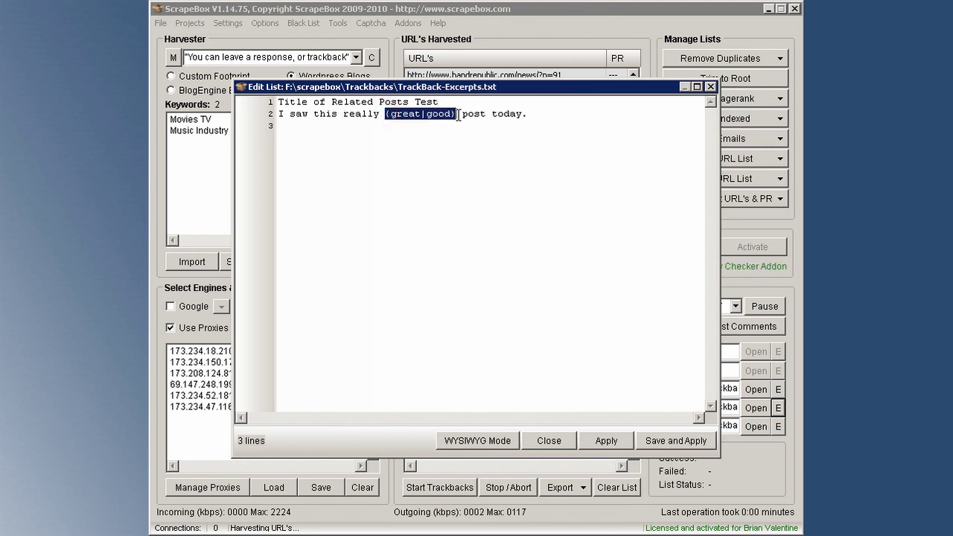
triple_click(537, 113)
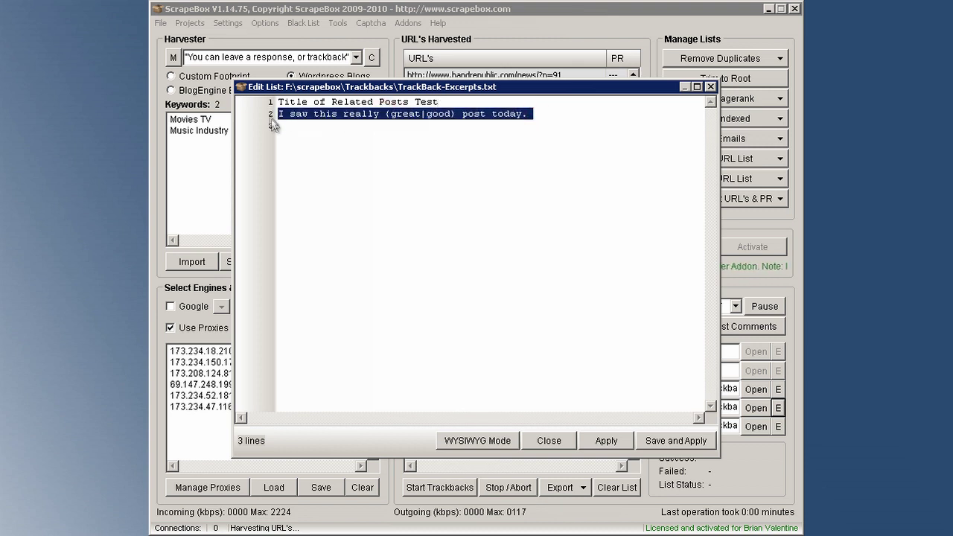
click(479, 137)
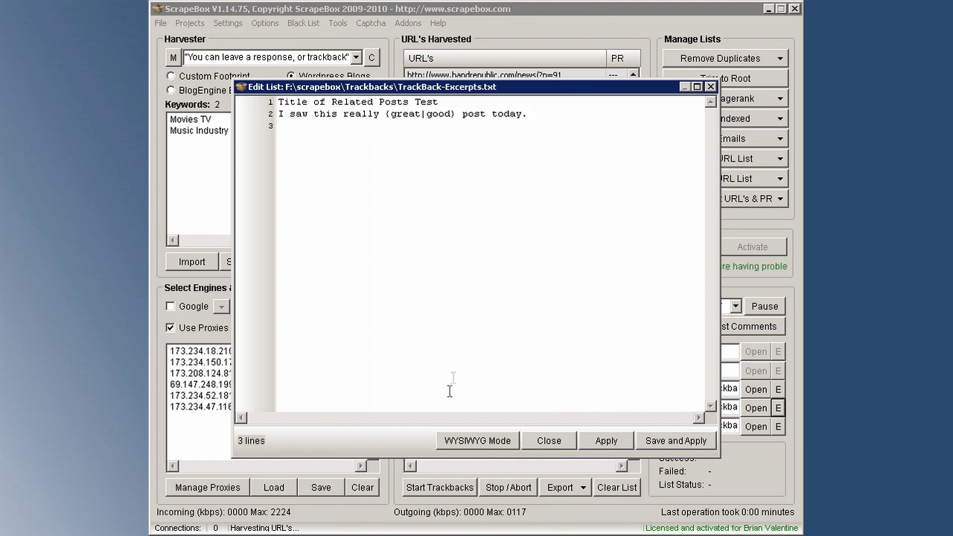
Step: In the WYSIWYG comment styler, try adding spin alternatives to the title line: "{Title |Post } of {Related | Similiar } Posts Test"
click(466, 442)
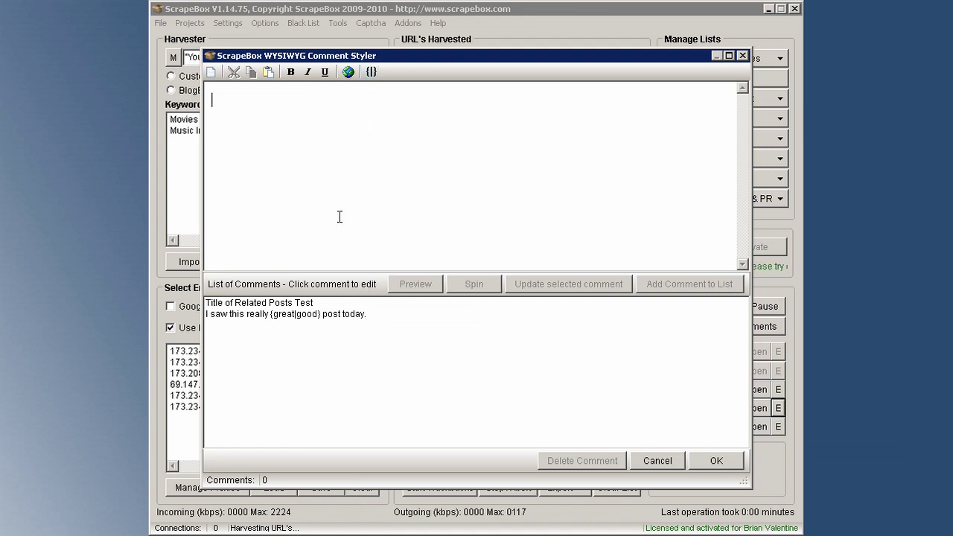
click(223, 303)
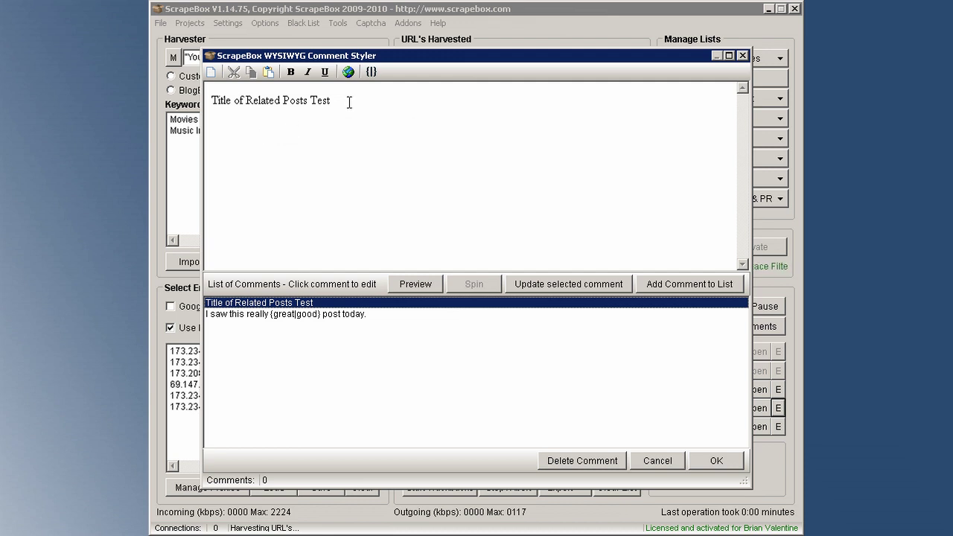
double_click(229, 99)
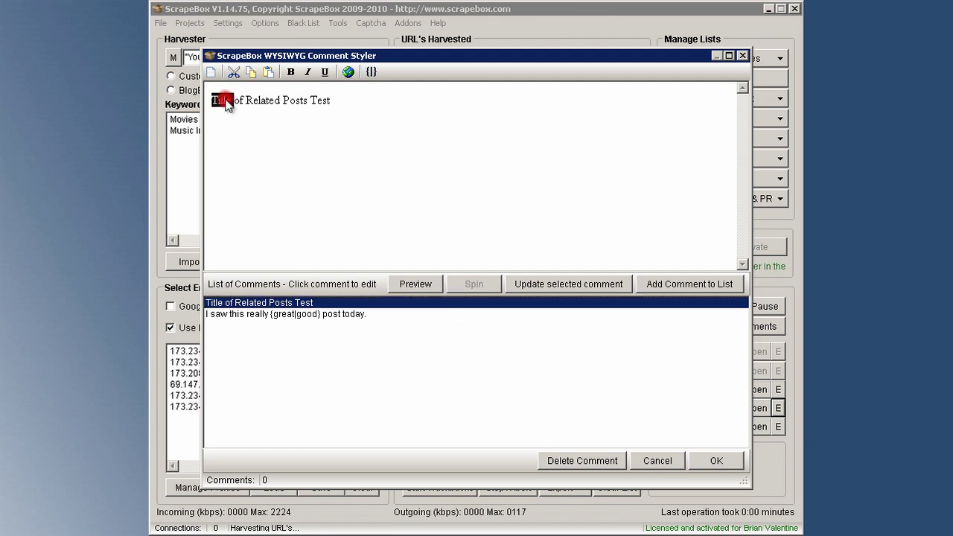
click(372, 72)
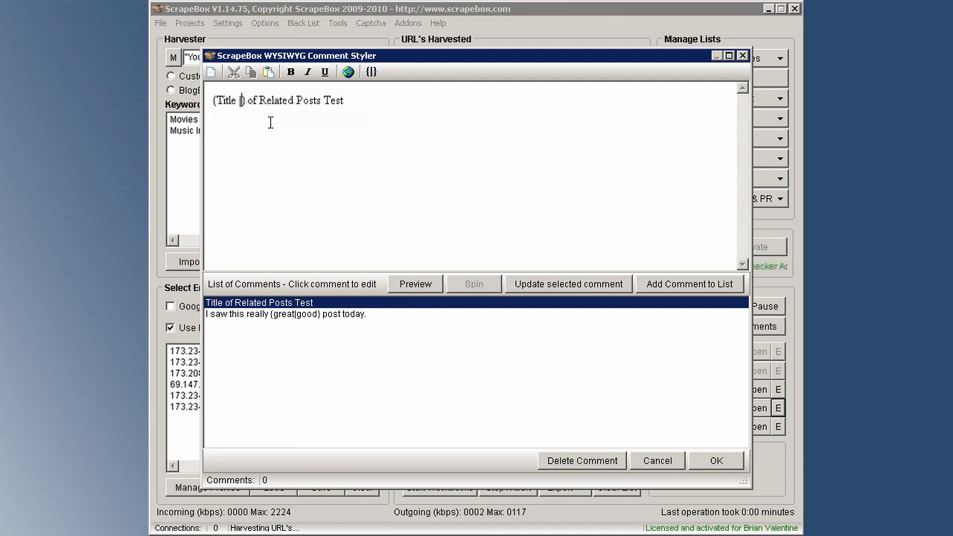
text(|Post)
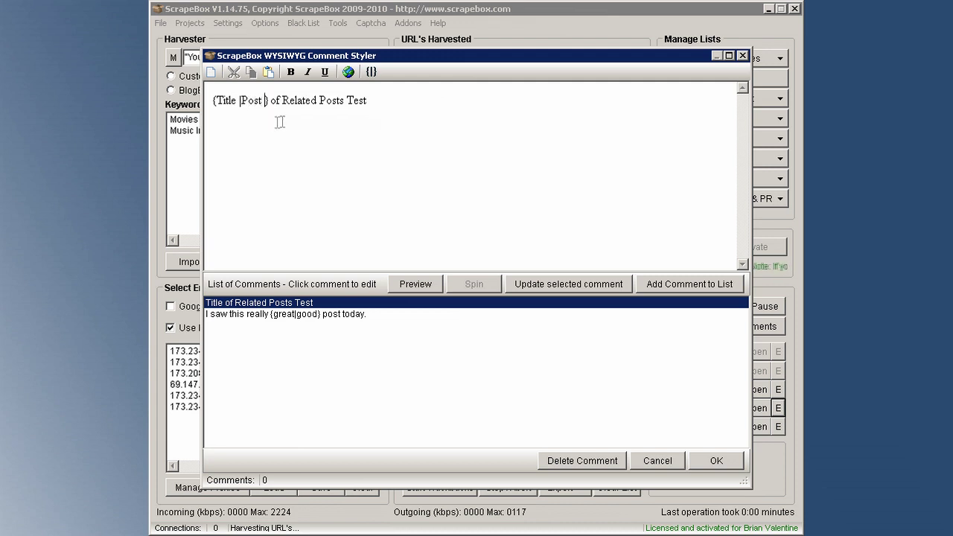
double_click(299, 102)
click(370, 73)
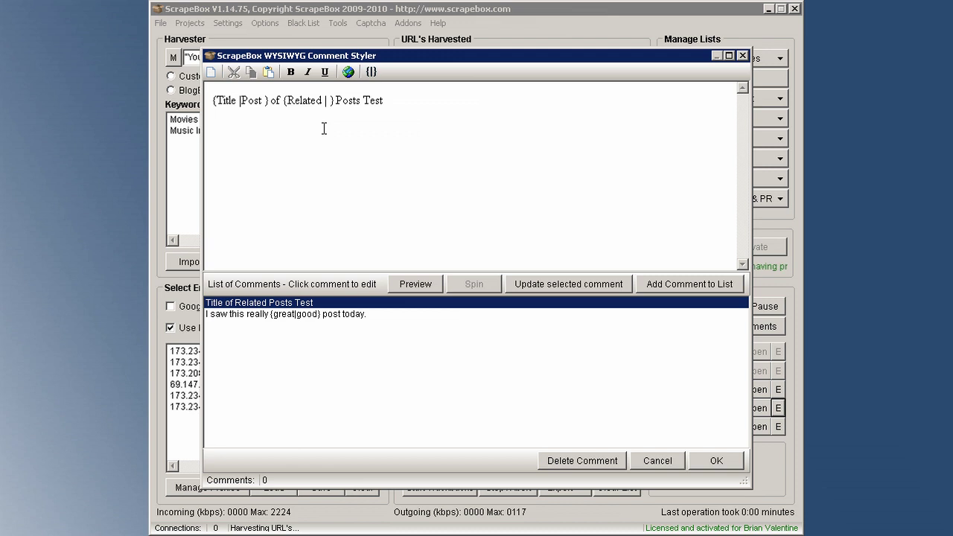
text(Similiar)
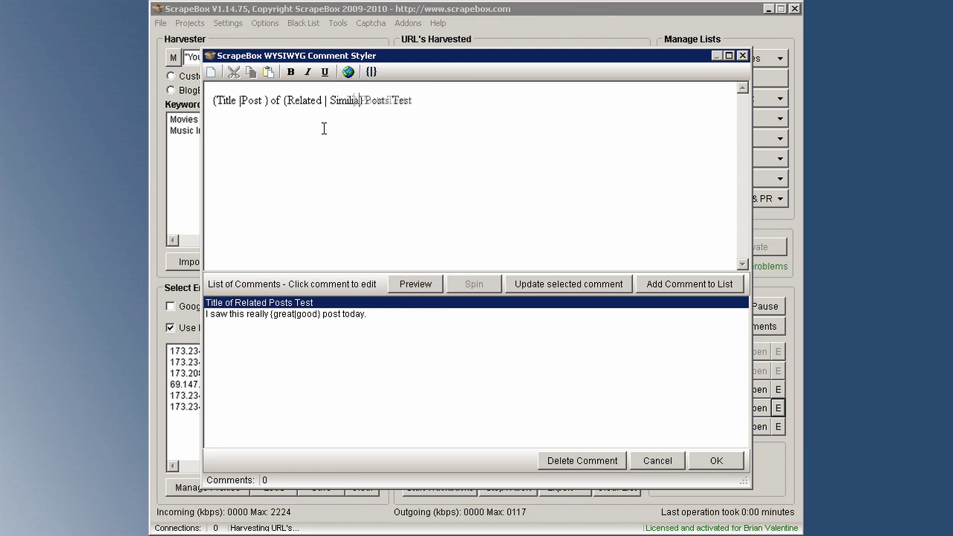
click(365, 139)
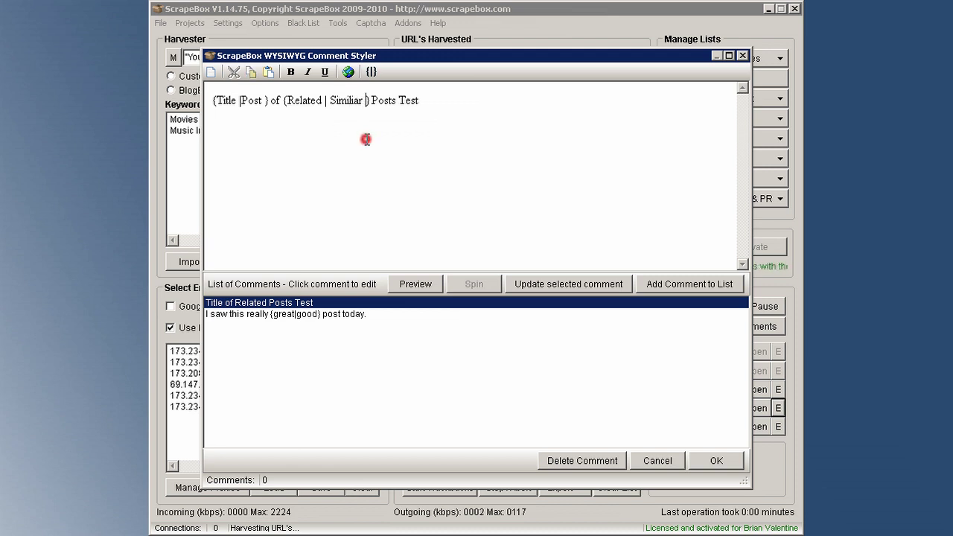
Step: Preview the title line, spin it repeatedly to examine its wording variations, and return to the editing view
click(408, 286)
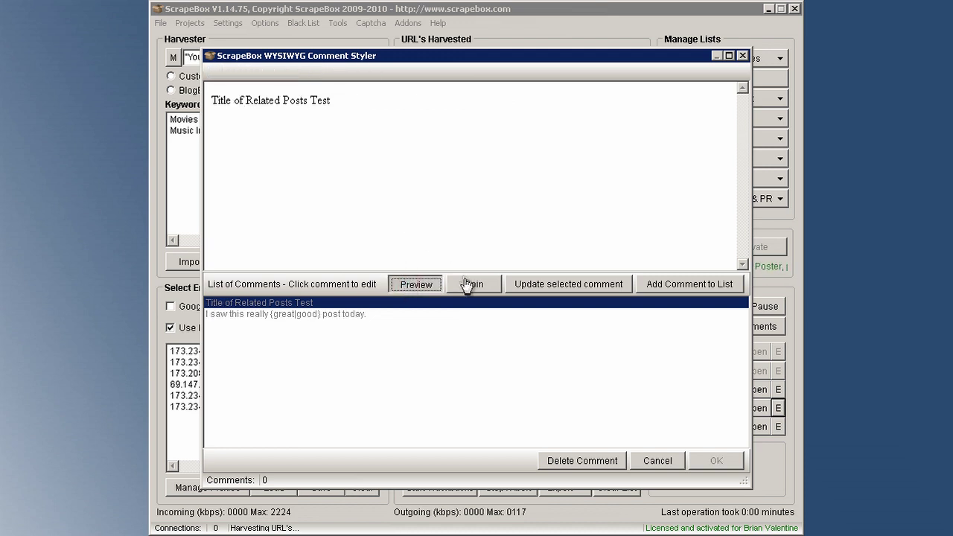
click(468, 284)
click(470, 285)
click(472, 285)
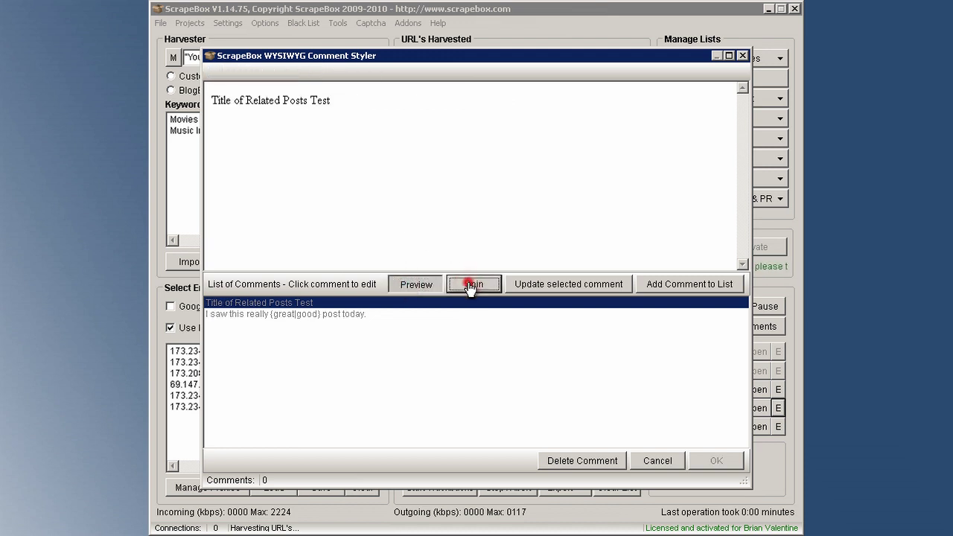
click(472, 285)
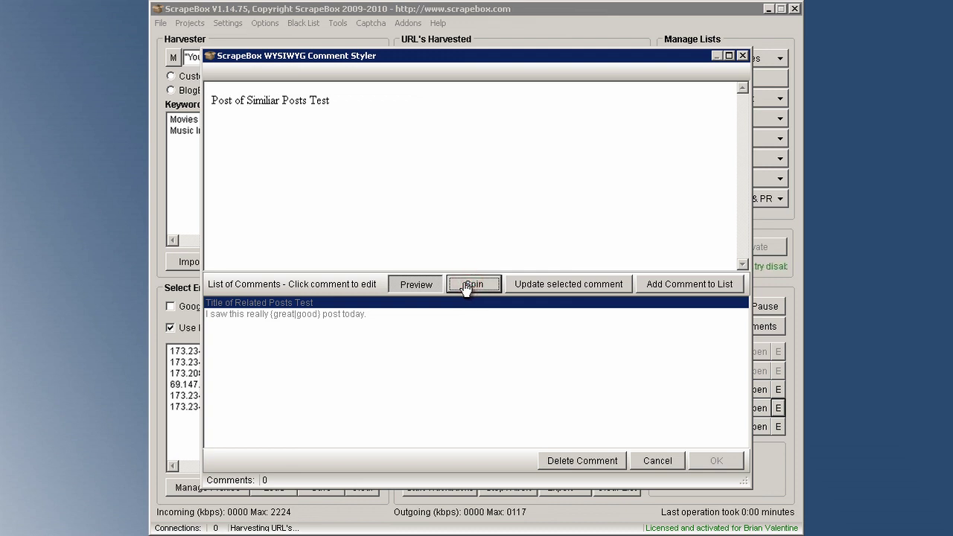
click(471, 285)
click(469, 285)
click(467, 286)
click(468, 285)
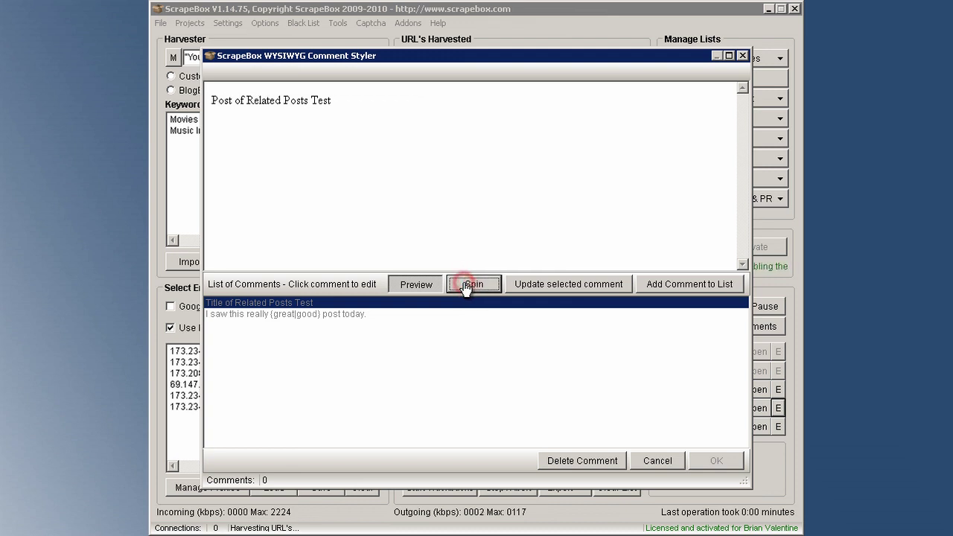
click(468, 286)
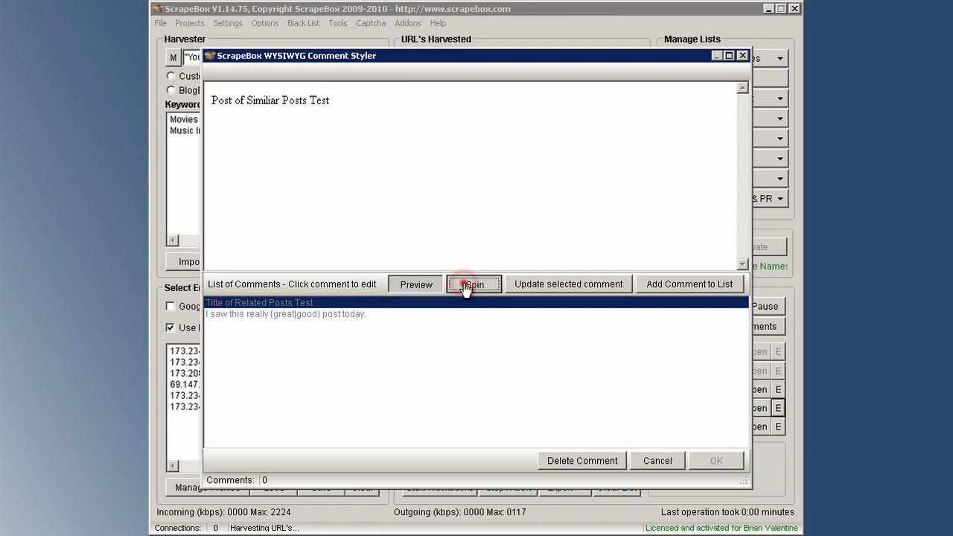
click(468, 285)
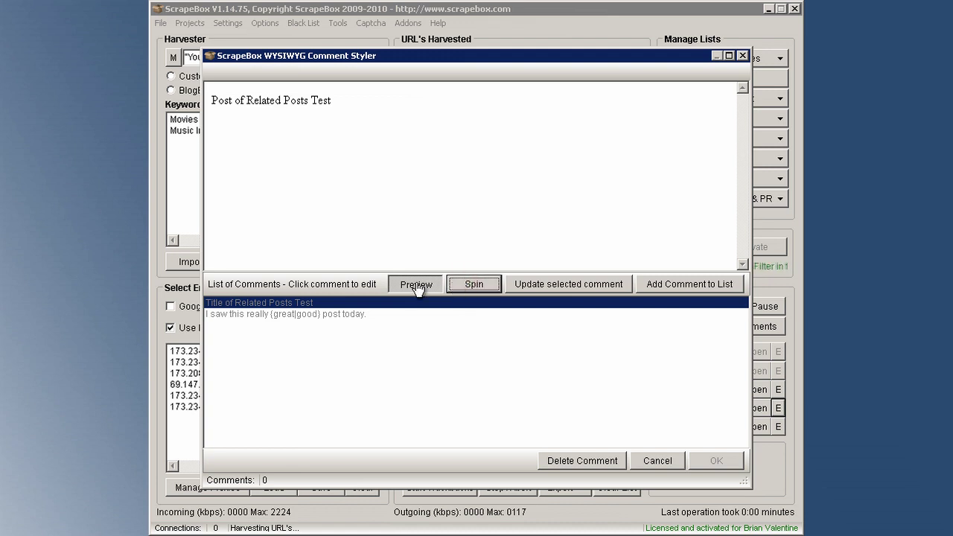
click(416, 286)
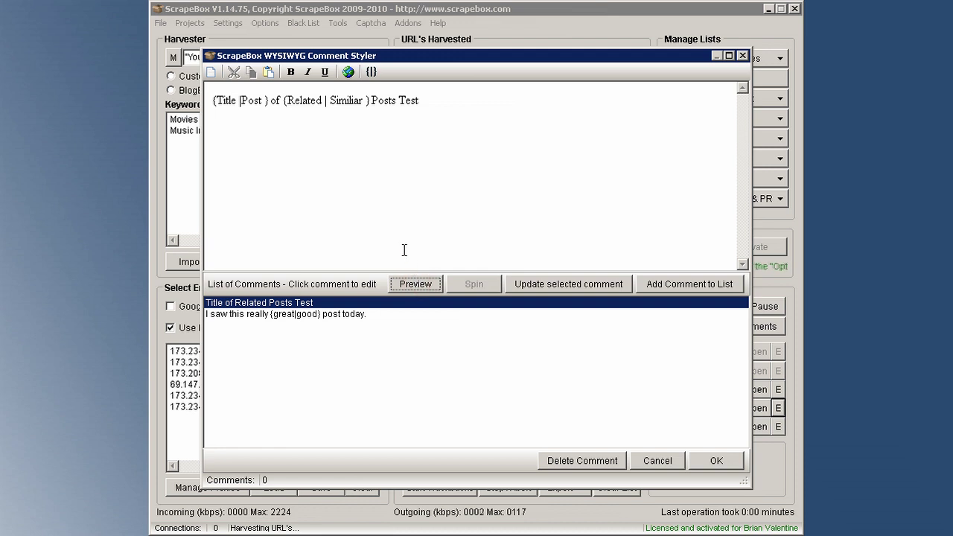
Step: Close the comment styler and apply the edited TrackBack-Excerpts list
click(715, 460)
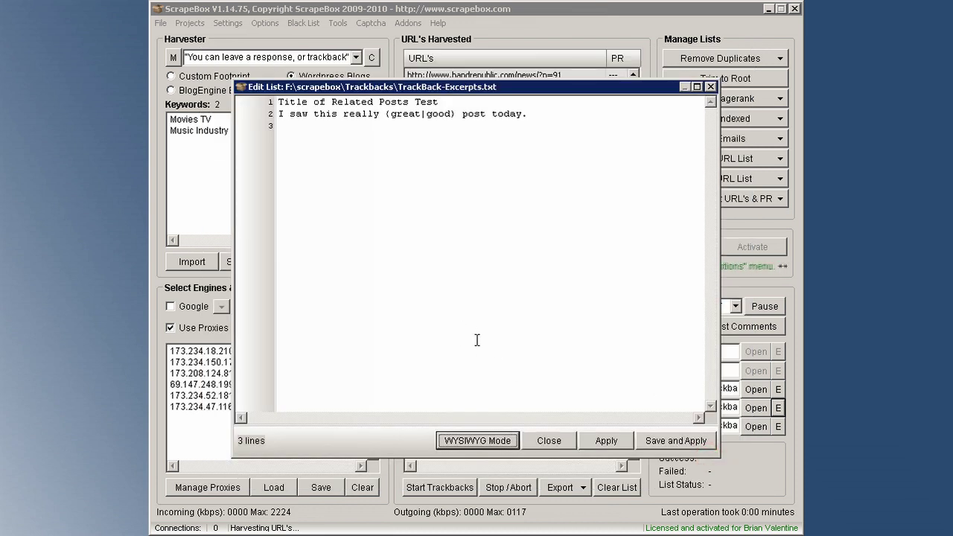
click(604, 442)
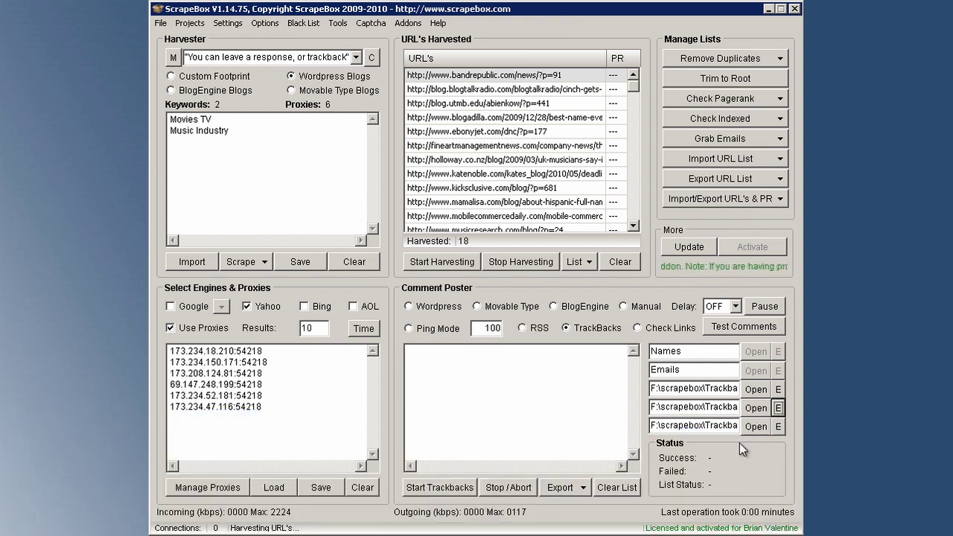
Step: Open the Blog-Lists file for editing, review its target URL and apply the list
click(778, 426)
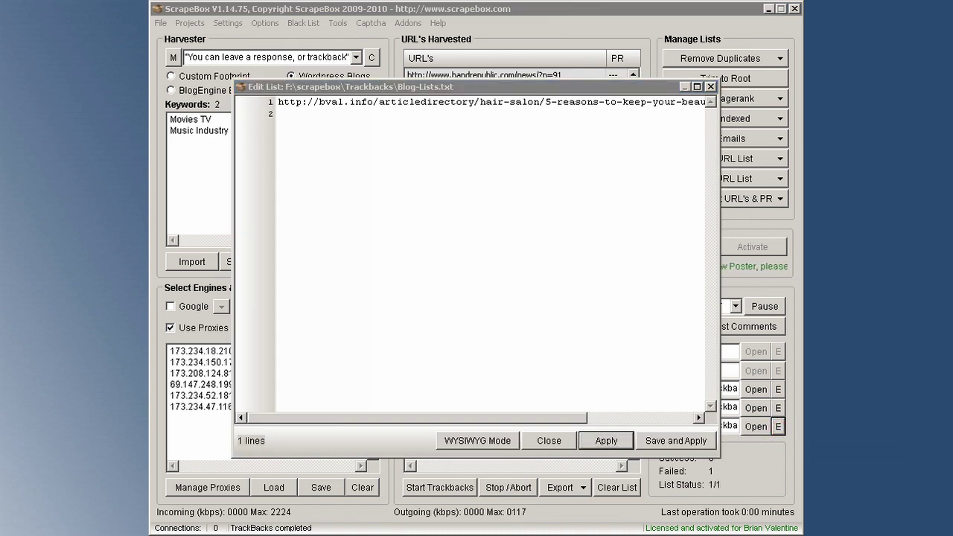
click(281, 102)
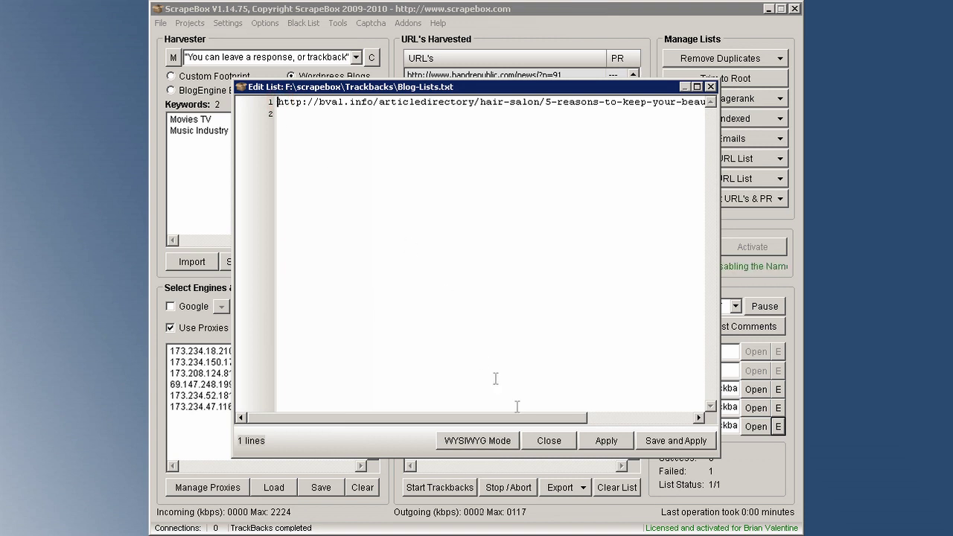
click(605, 441)
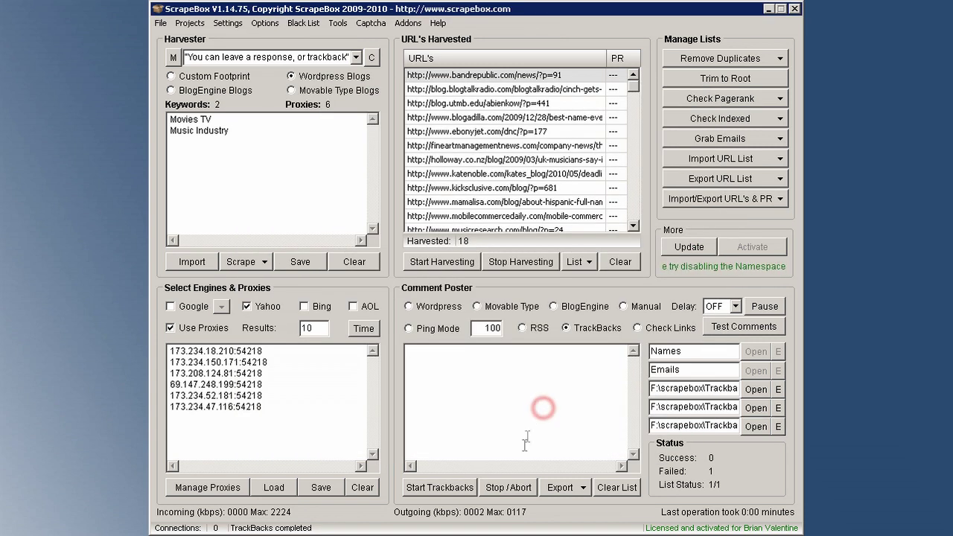
Step: Start posting the trackbacks, dismiss the completion notice and check the status at the end of the posted URL's result line
click(440, 487)
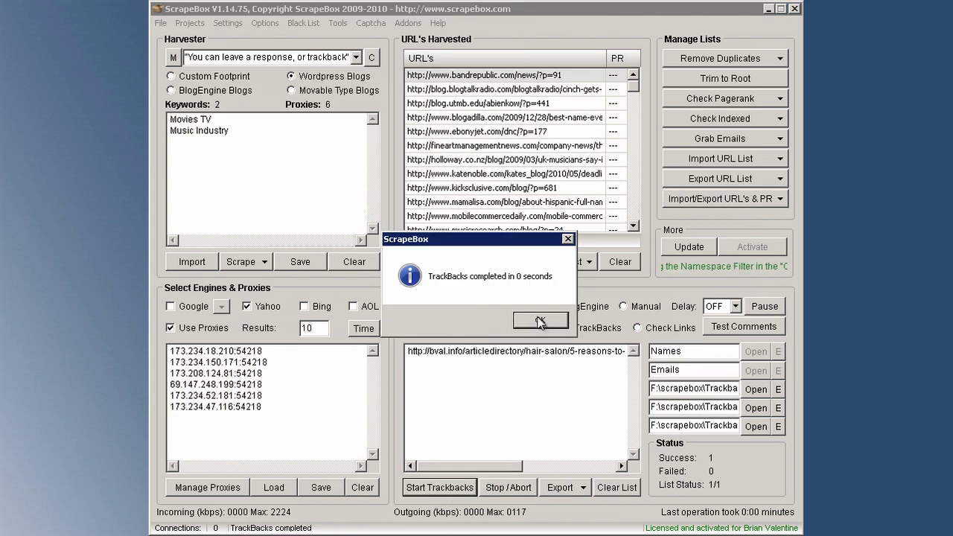
click(540, 321)
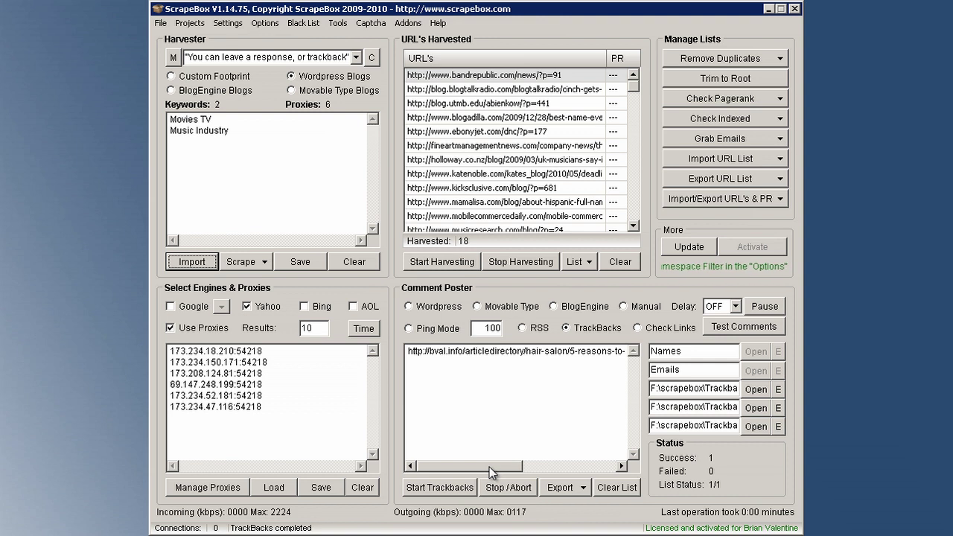
drag(489, 467, 619, 470)
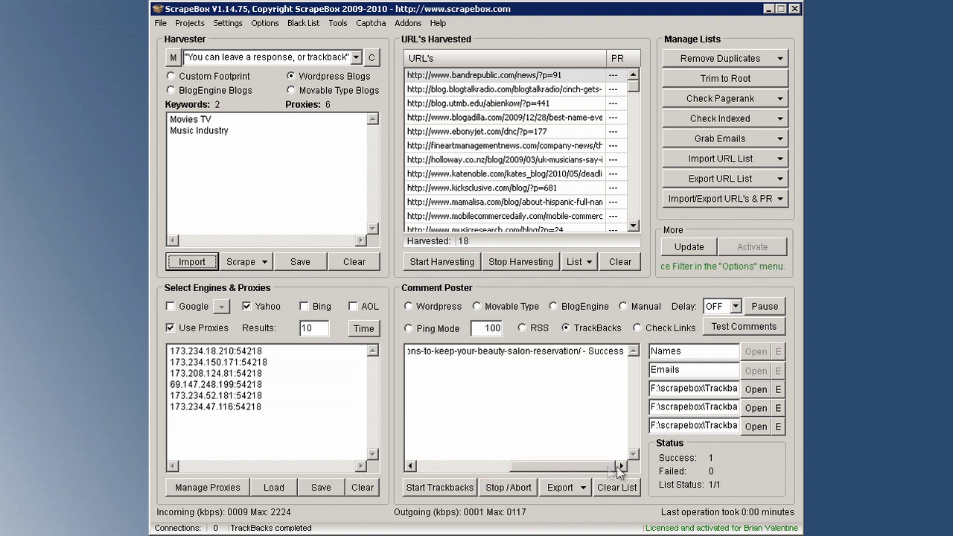
double_click(603, 351)
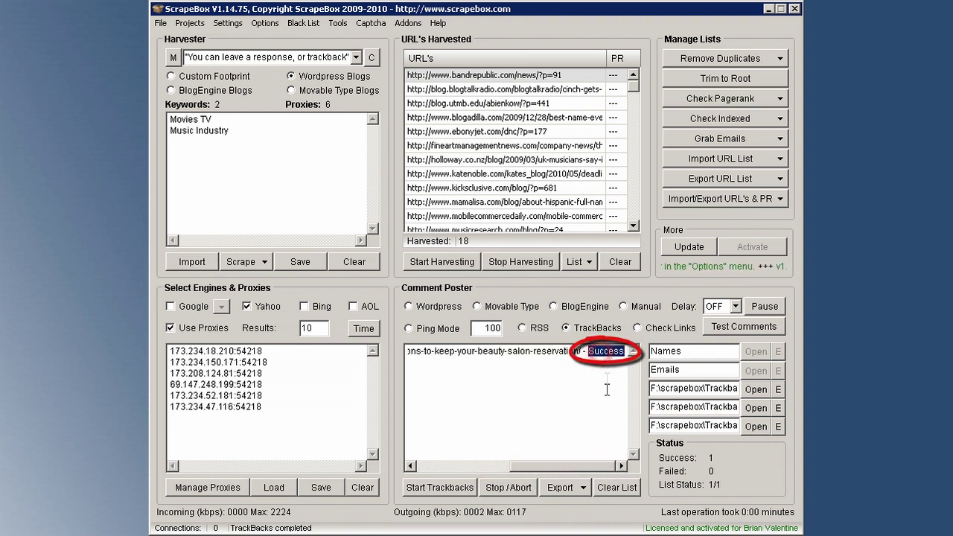
click(594, 401)
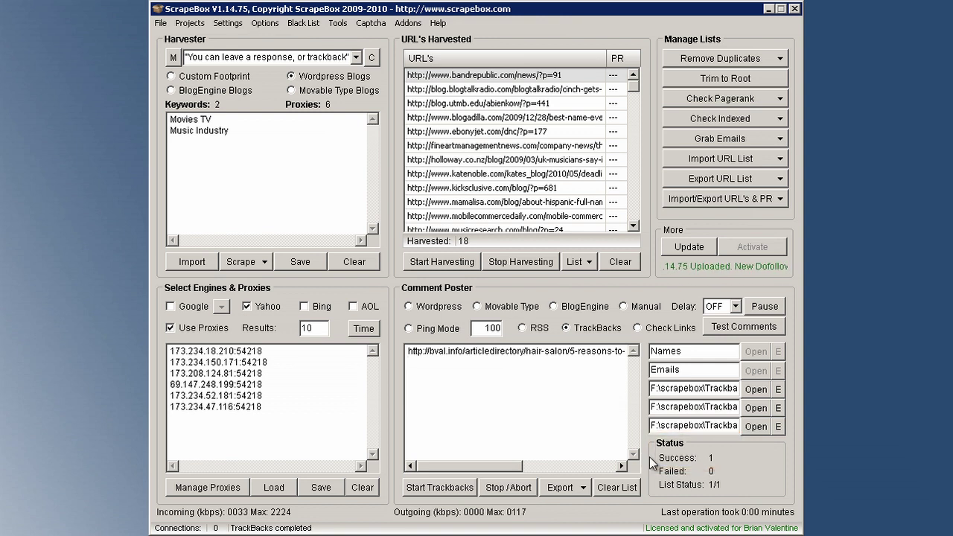
Step: Copy the target URL from the Blog-Lists file, open it in Firefox and check the article's responses for the posted trackback
click(778, 426)
drag(280, 102, 292, 114)
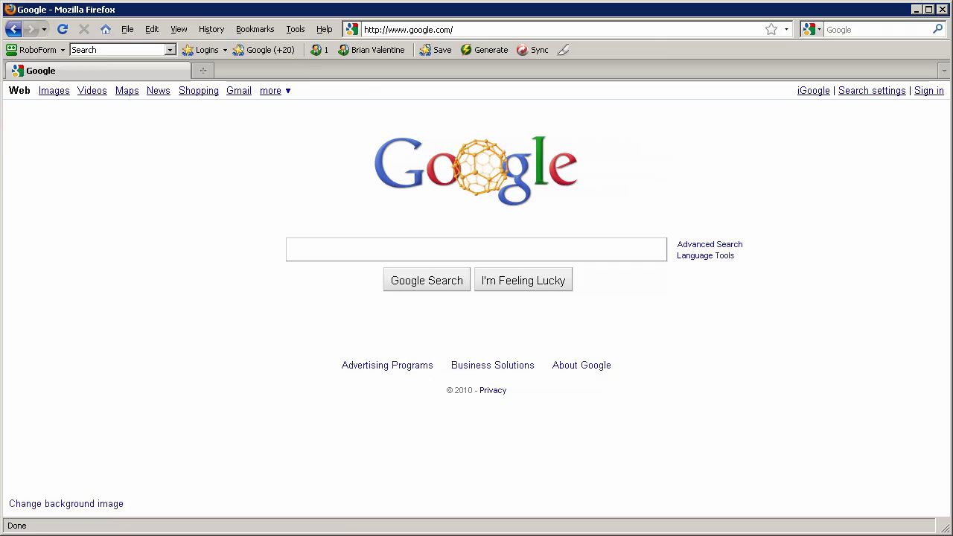
click(417, 30)
text(http://bval.info/articledirectory/hair-salon/5-reasons-to-keep-your-beauty-salon-reservation/)
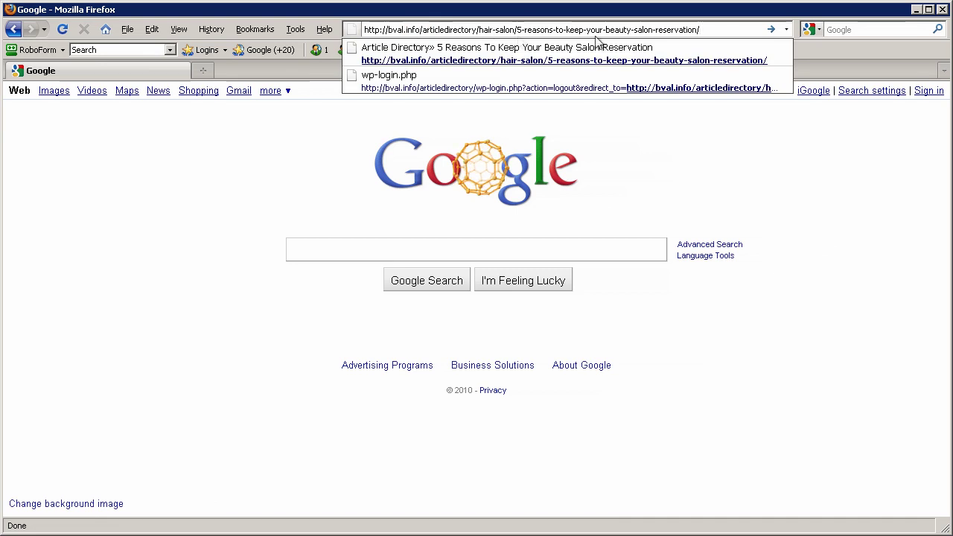
click(770, 32)
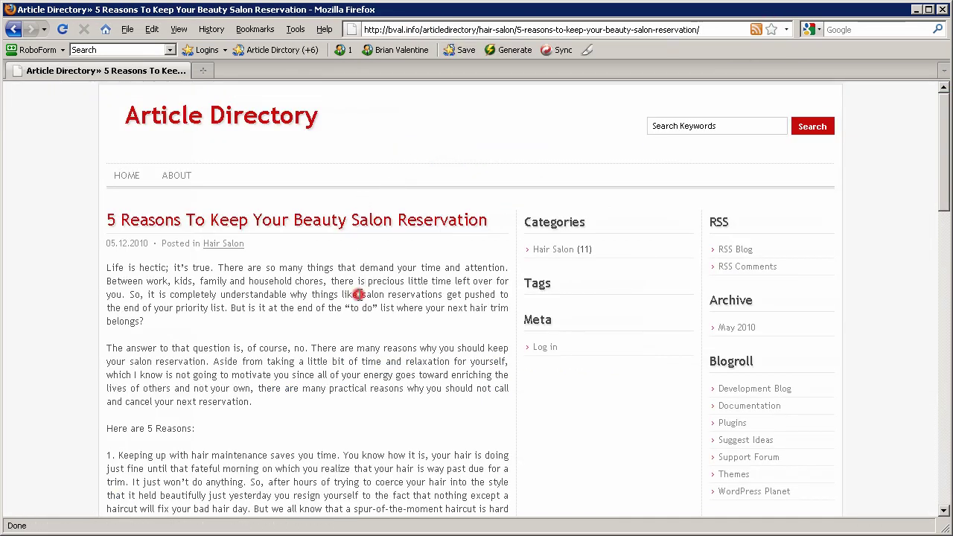
scroll(358, 294, down, 15)
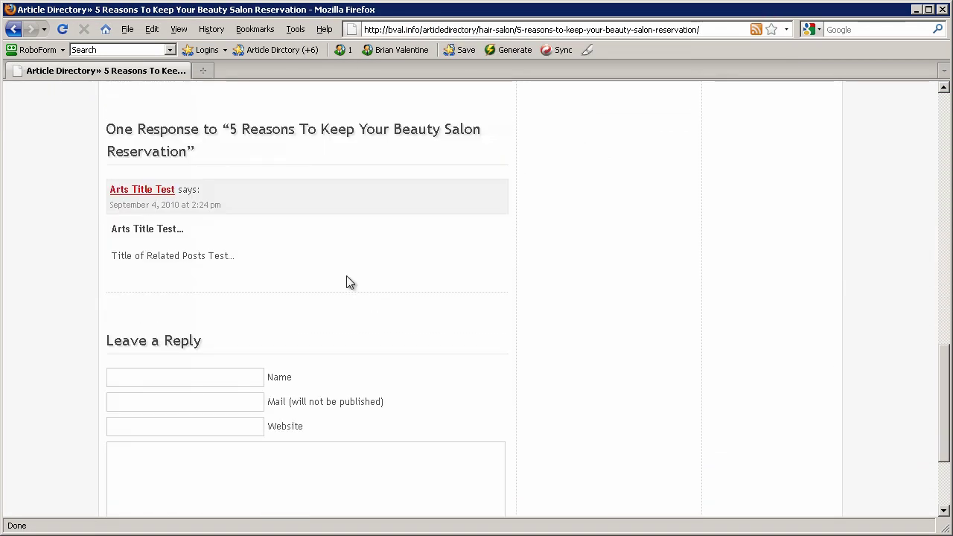